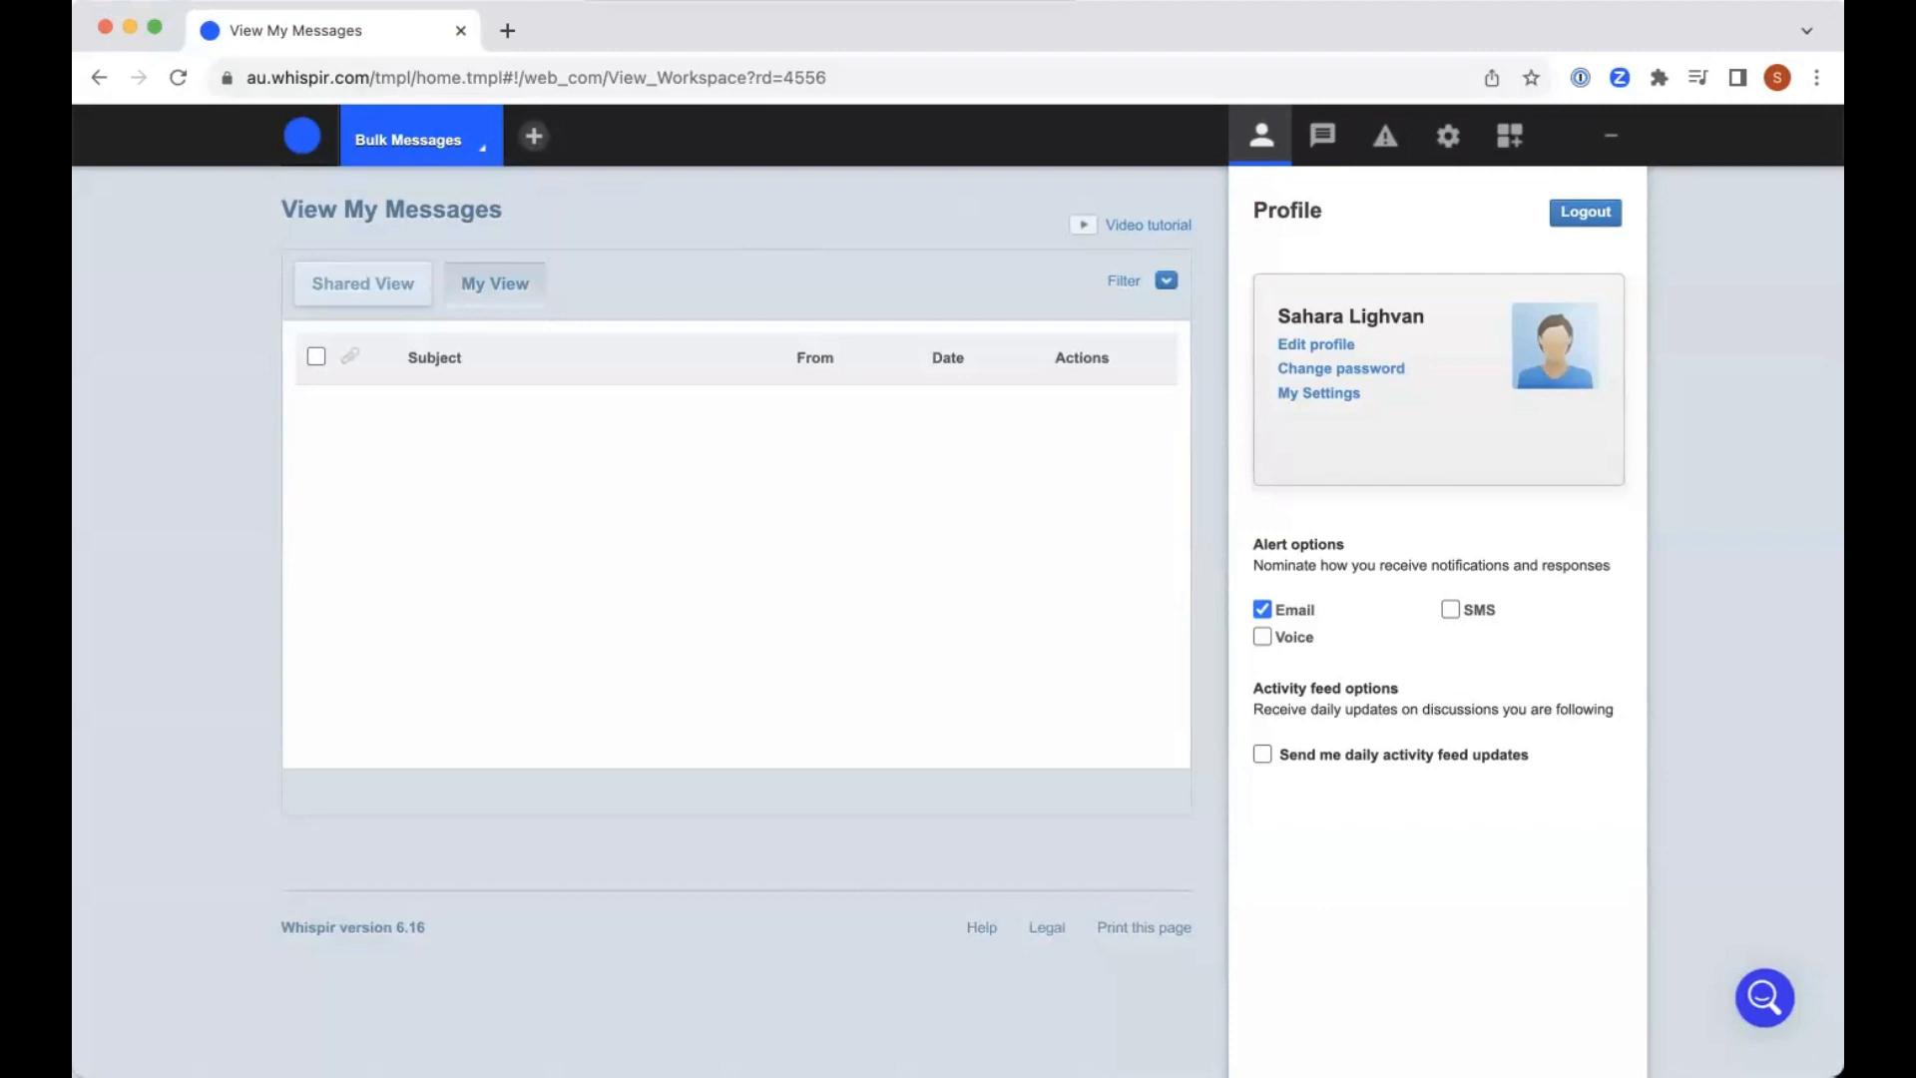
# - Start a new bulk message from the Bulk Messages workspace
pyautogui.click(423, 148)
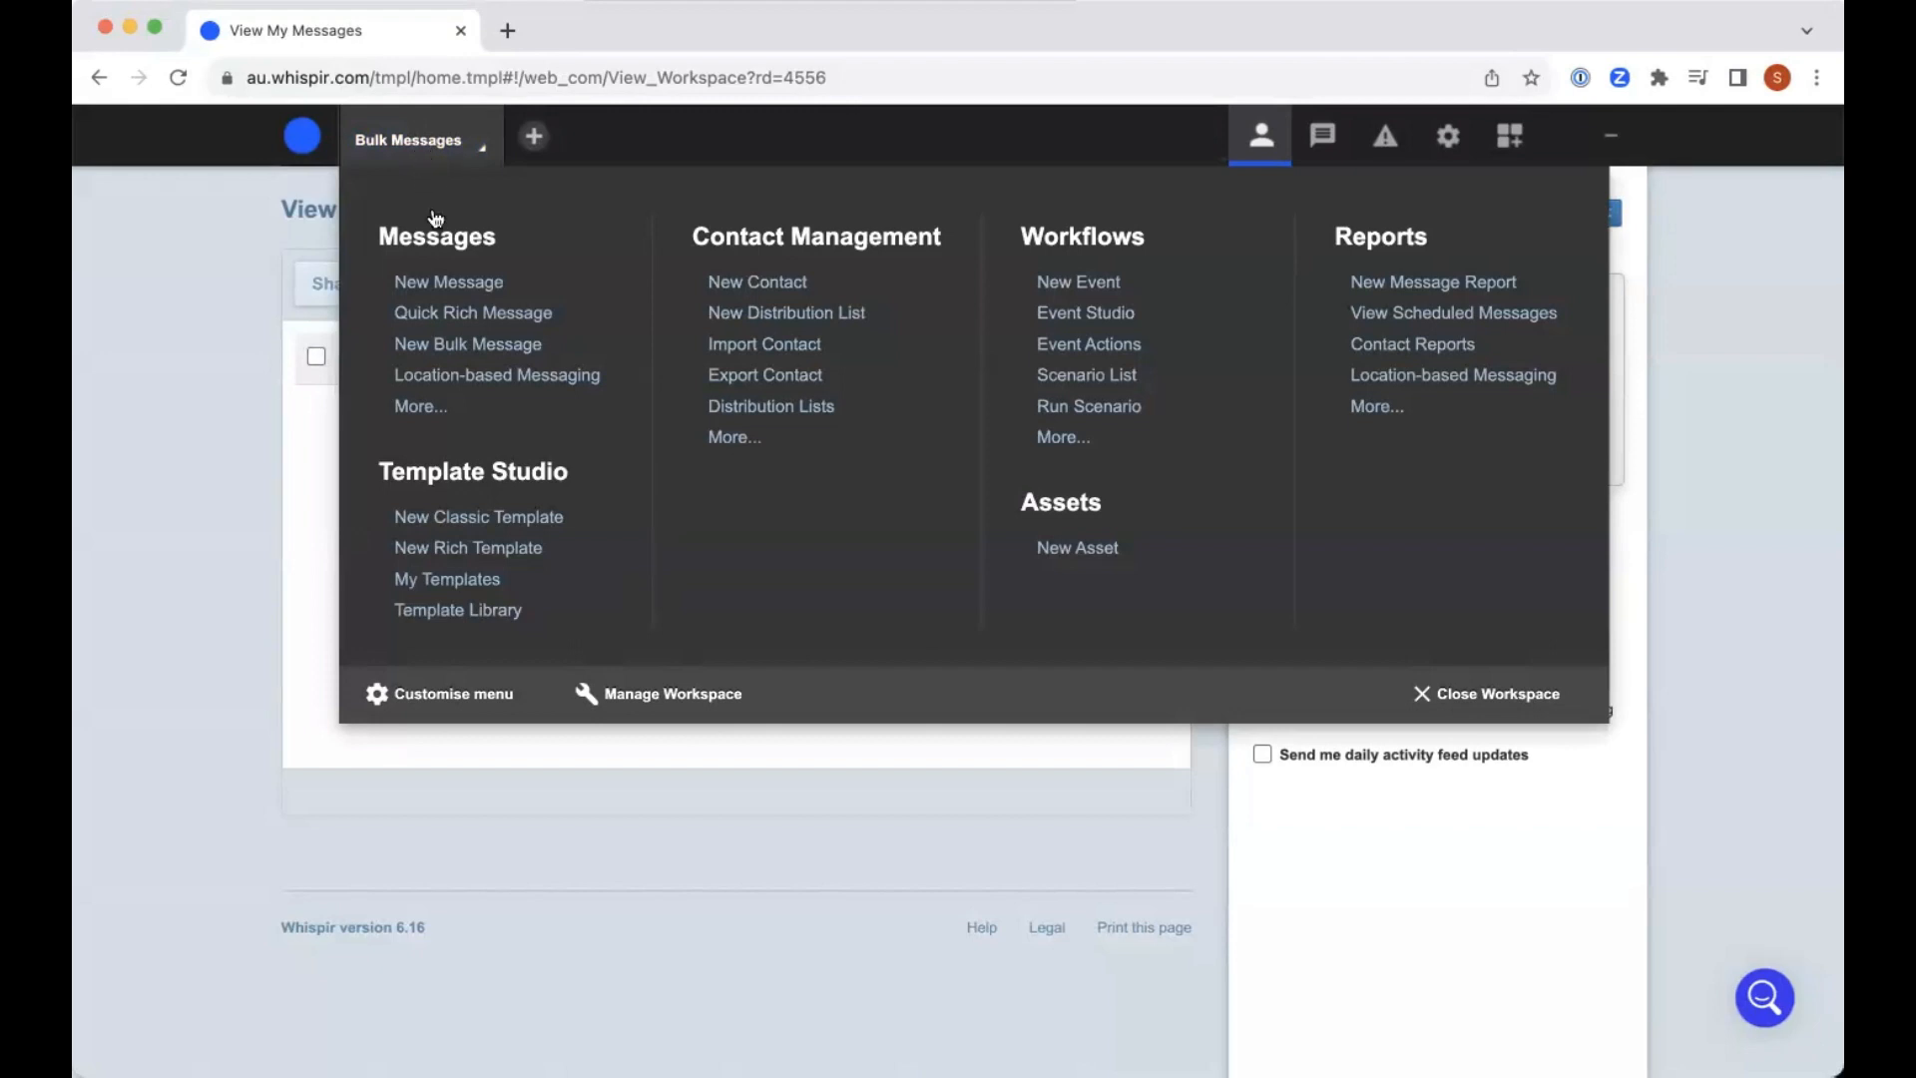
pyautogui.click(493, 345)
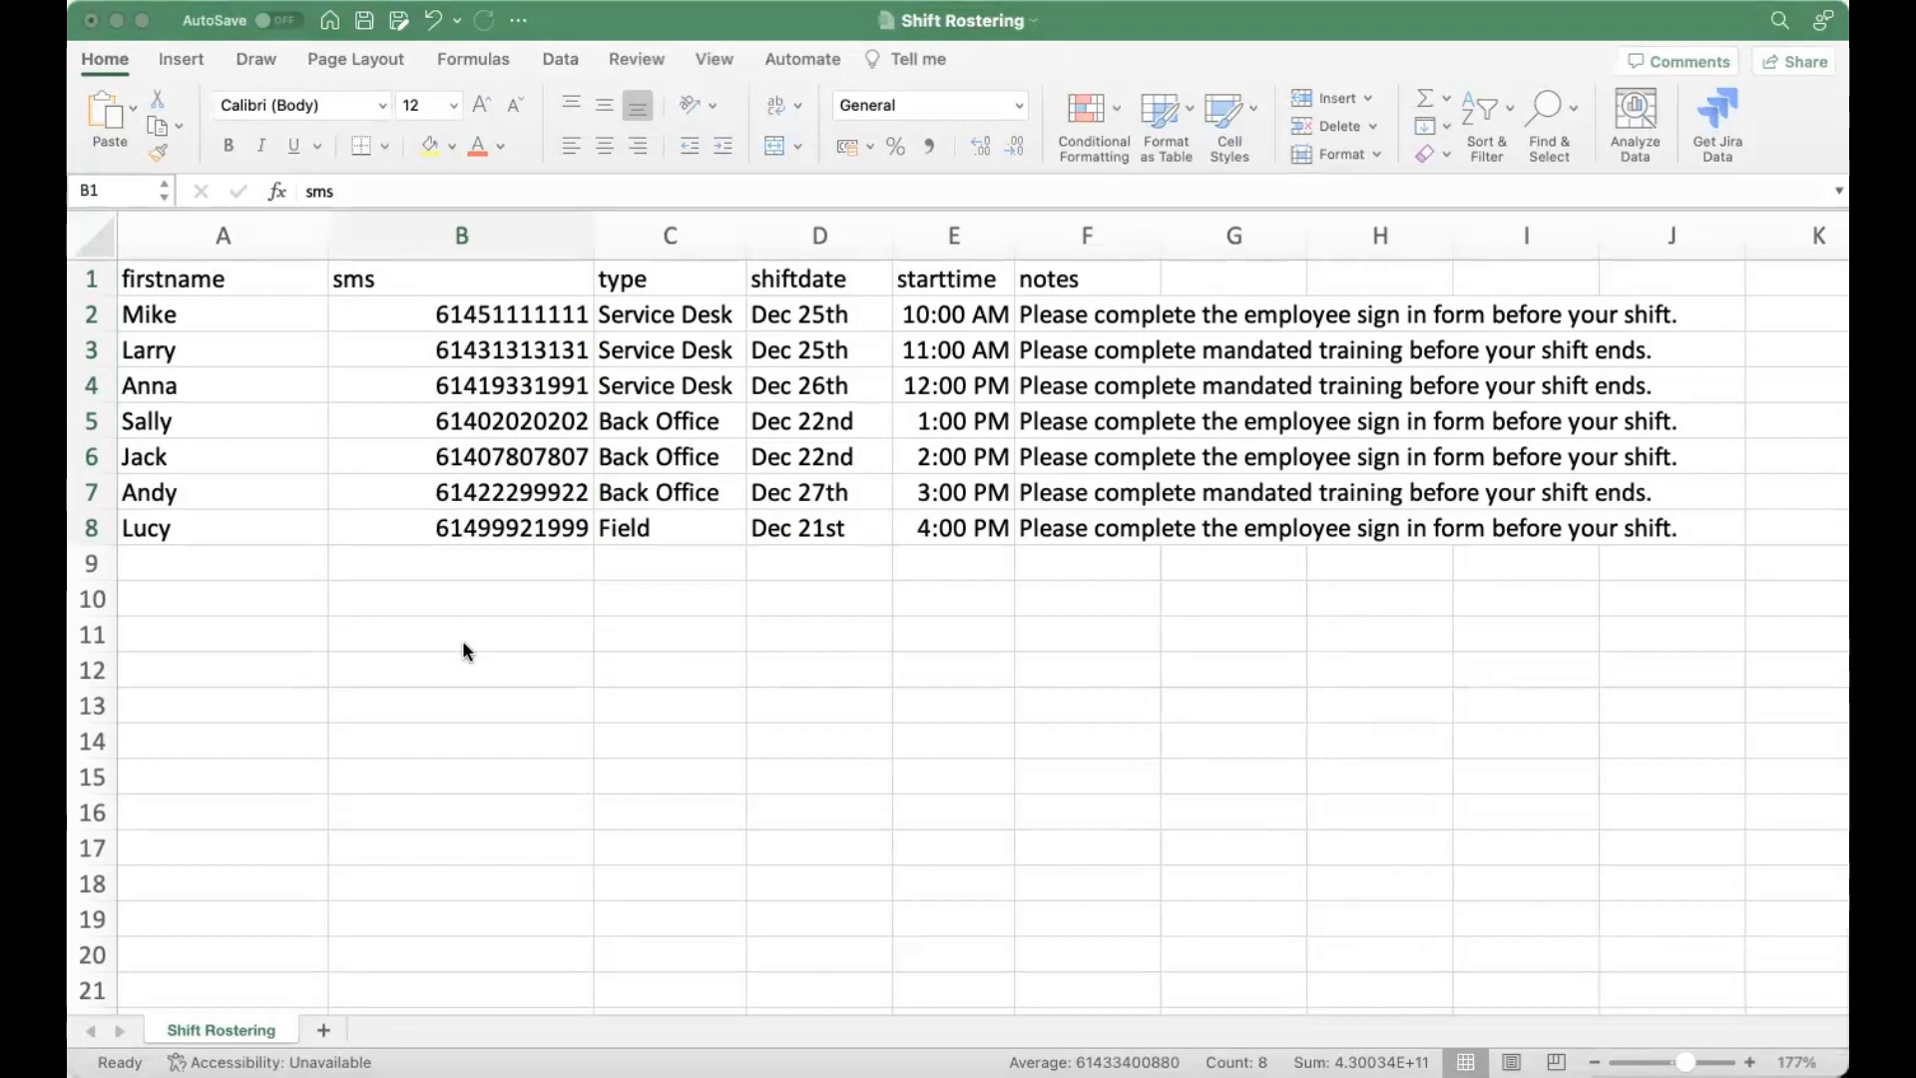
# - Select the sms column from its header down to the last number in the Shift Rostering workbook in Excel
pyautogui.click(530, 272)
pyautogui.press('super+shift+Down')
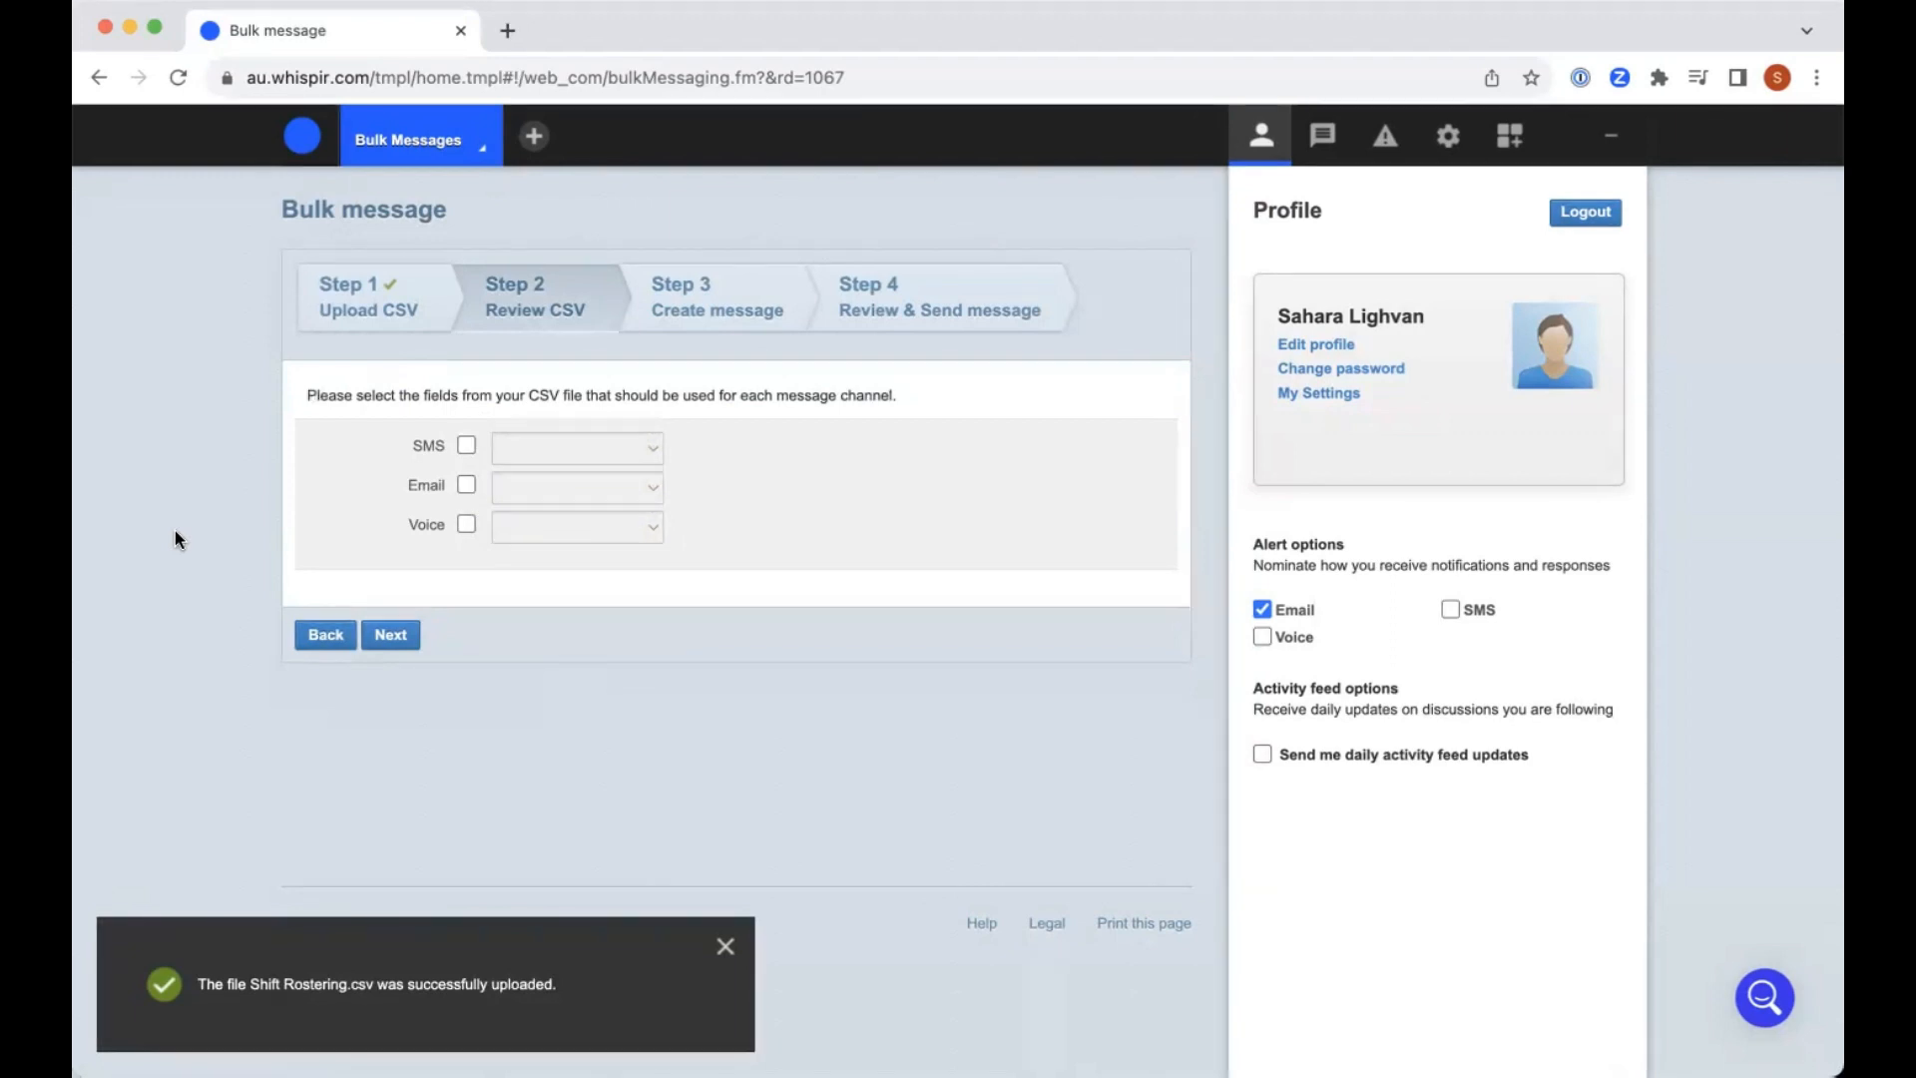
# - Enable the SMS channel using the CSV's sms field and proceed to message creation
pyautogui.click(467, 445)
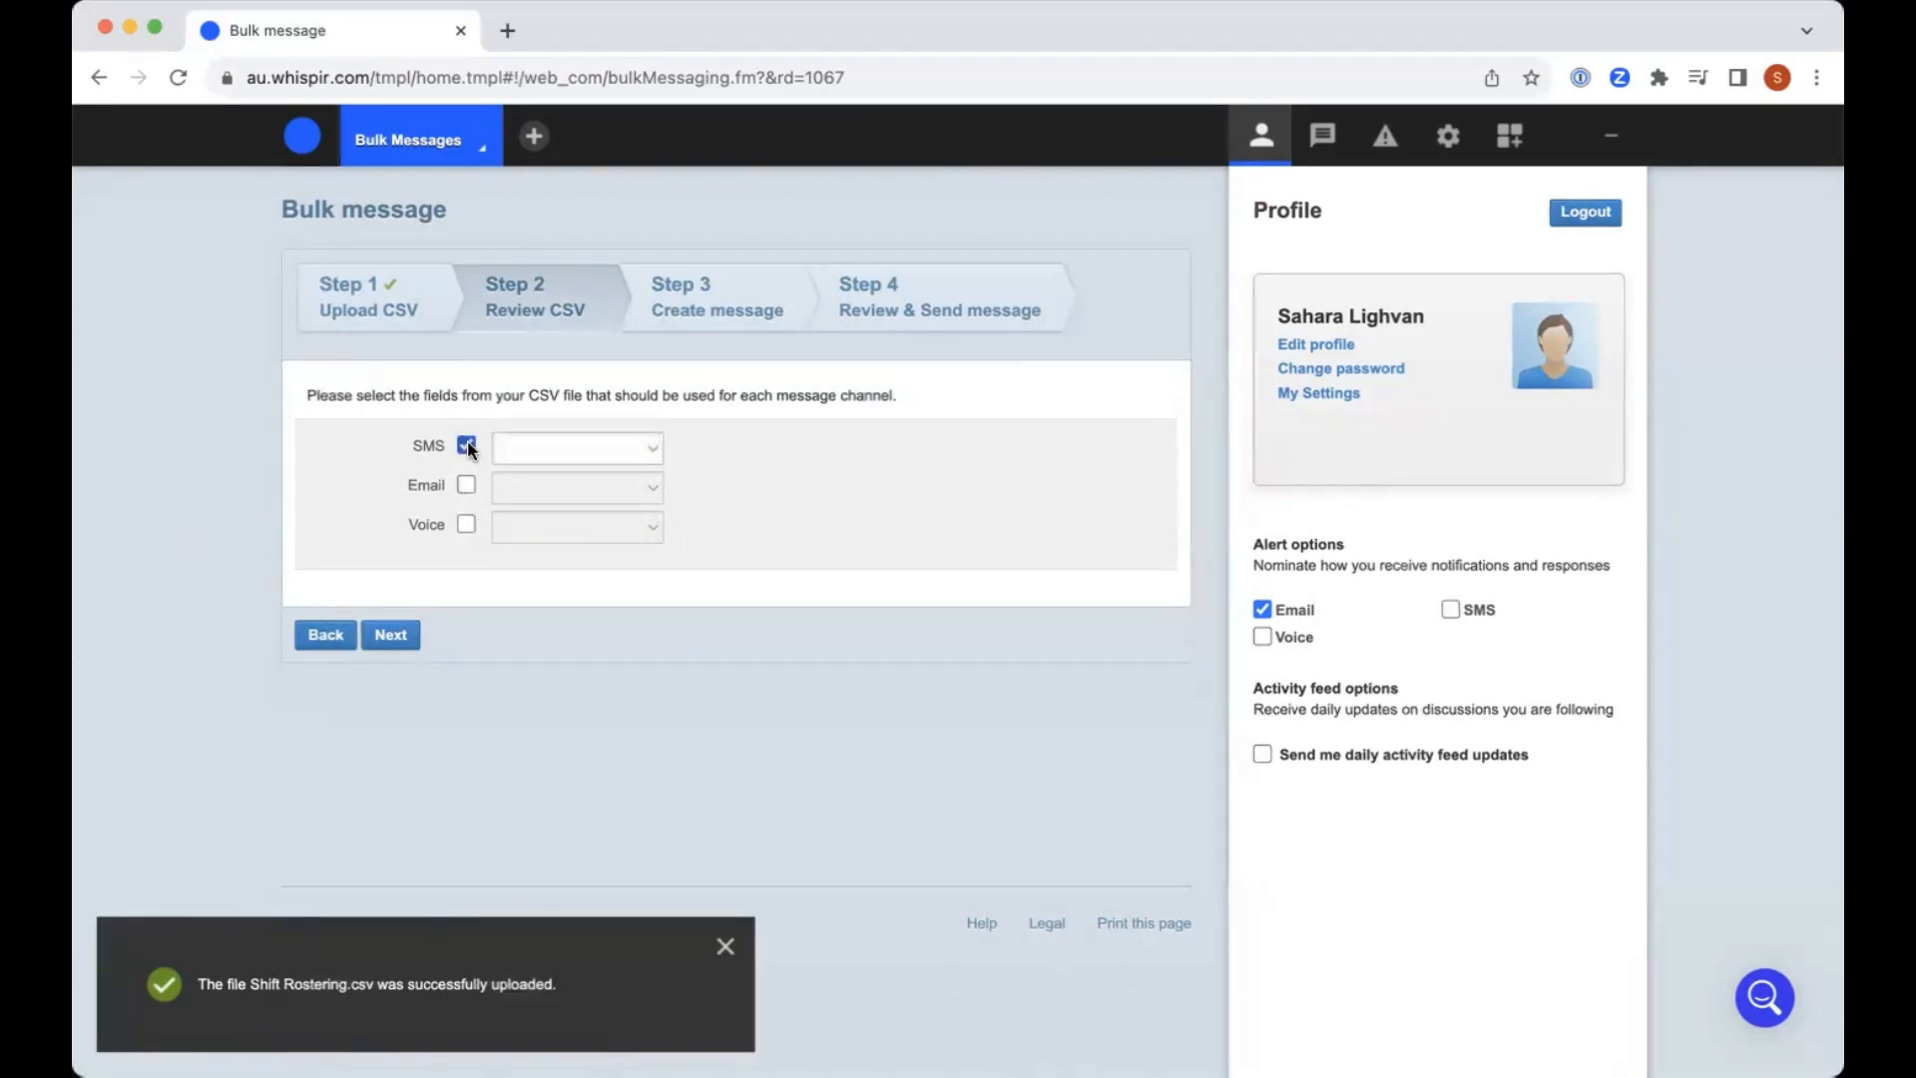
pyautogui.click(536, 451)
pyautogui.click(554, 499)
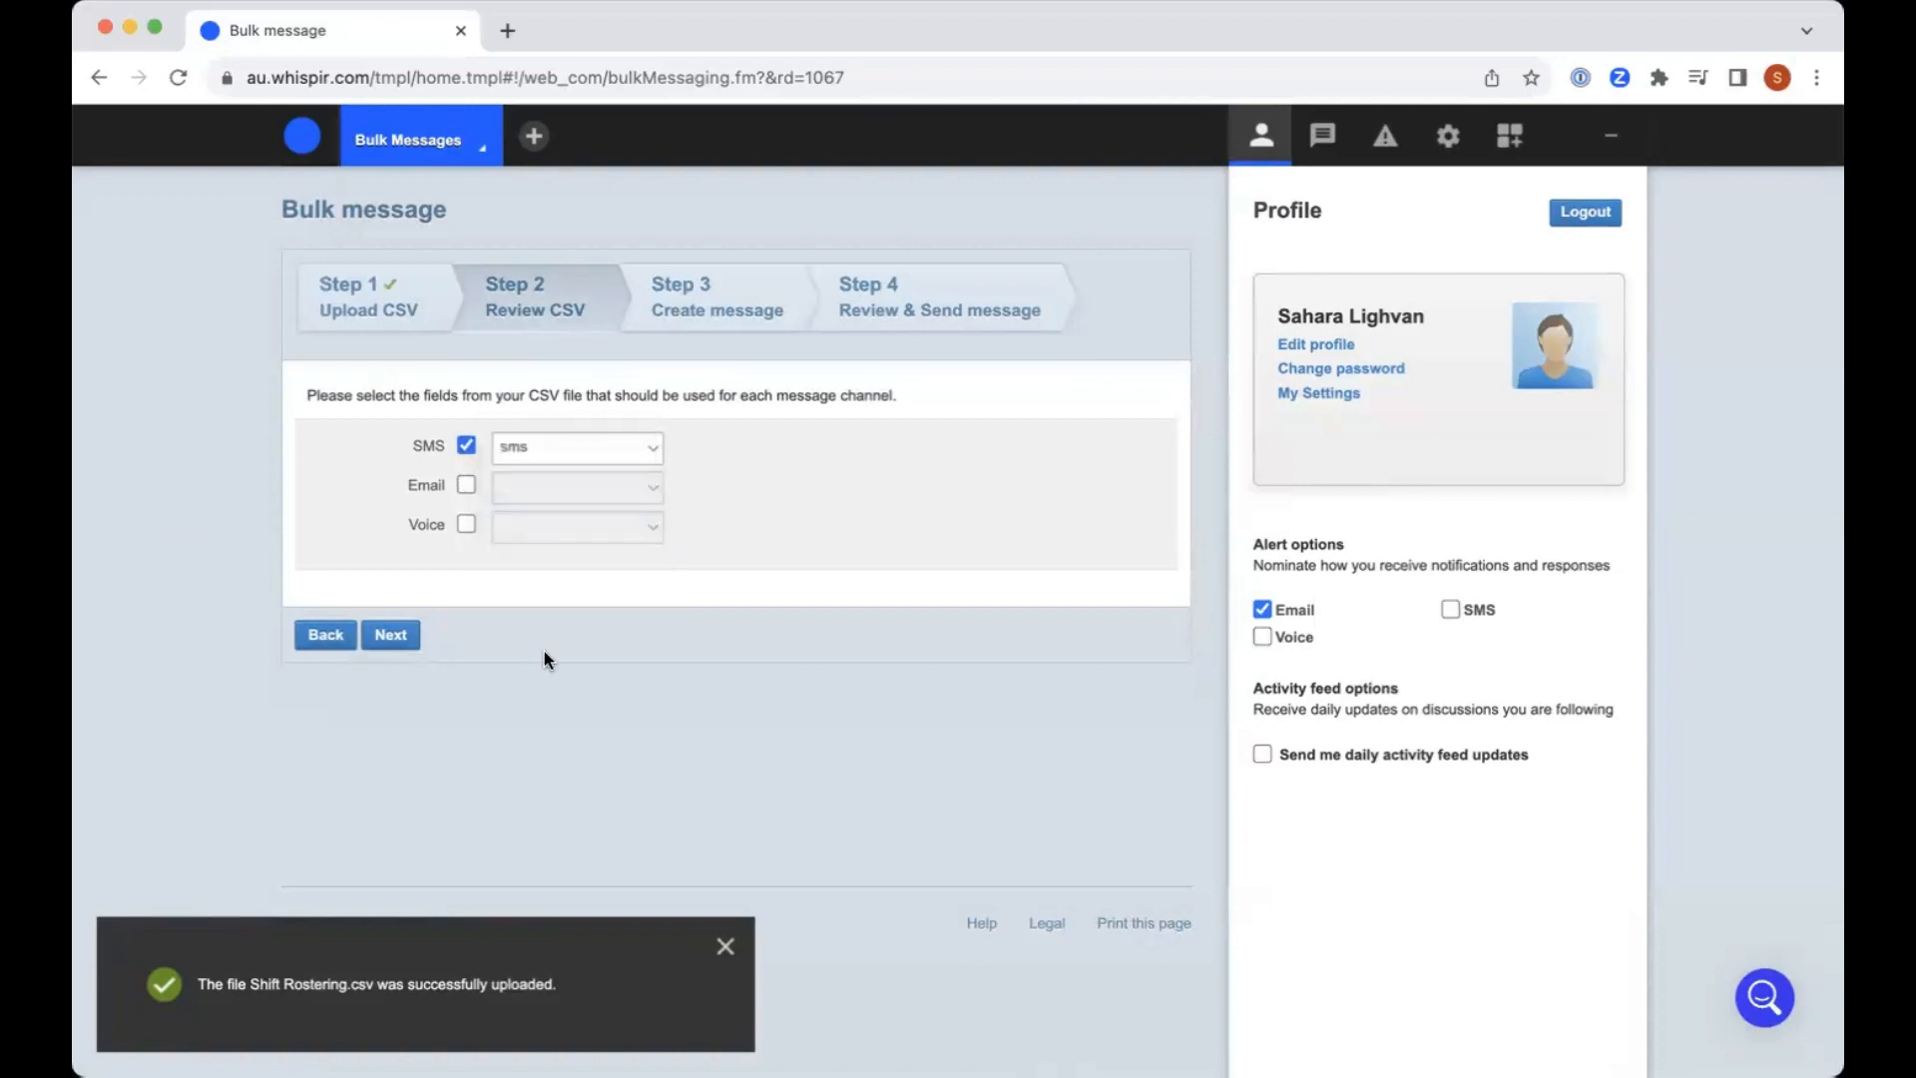
pyautogui.click(394, 636)
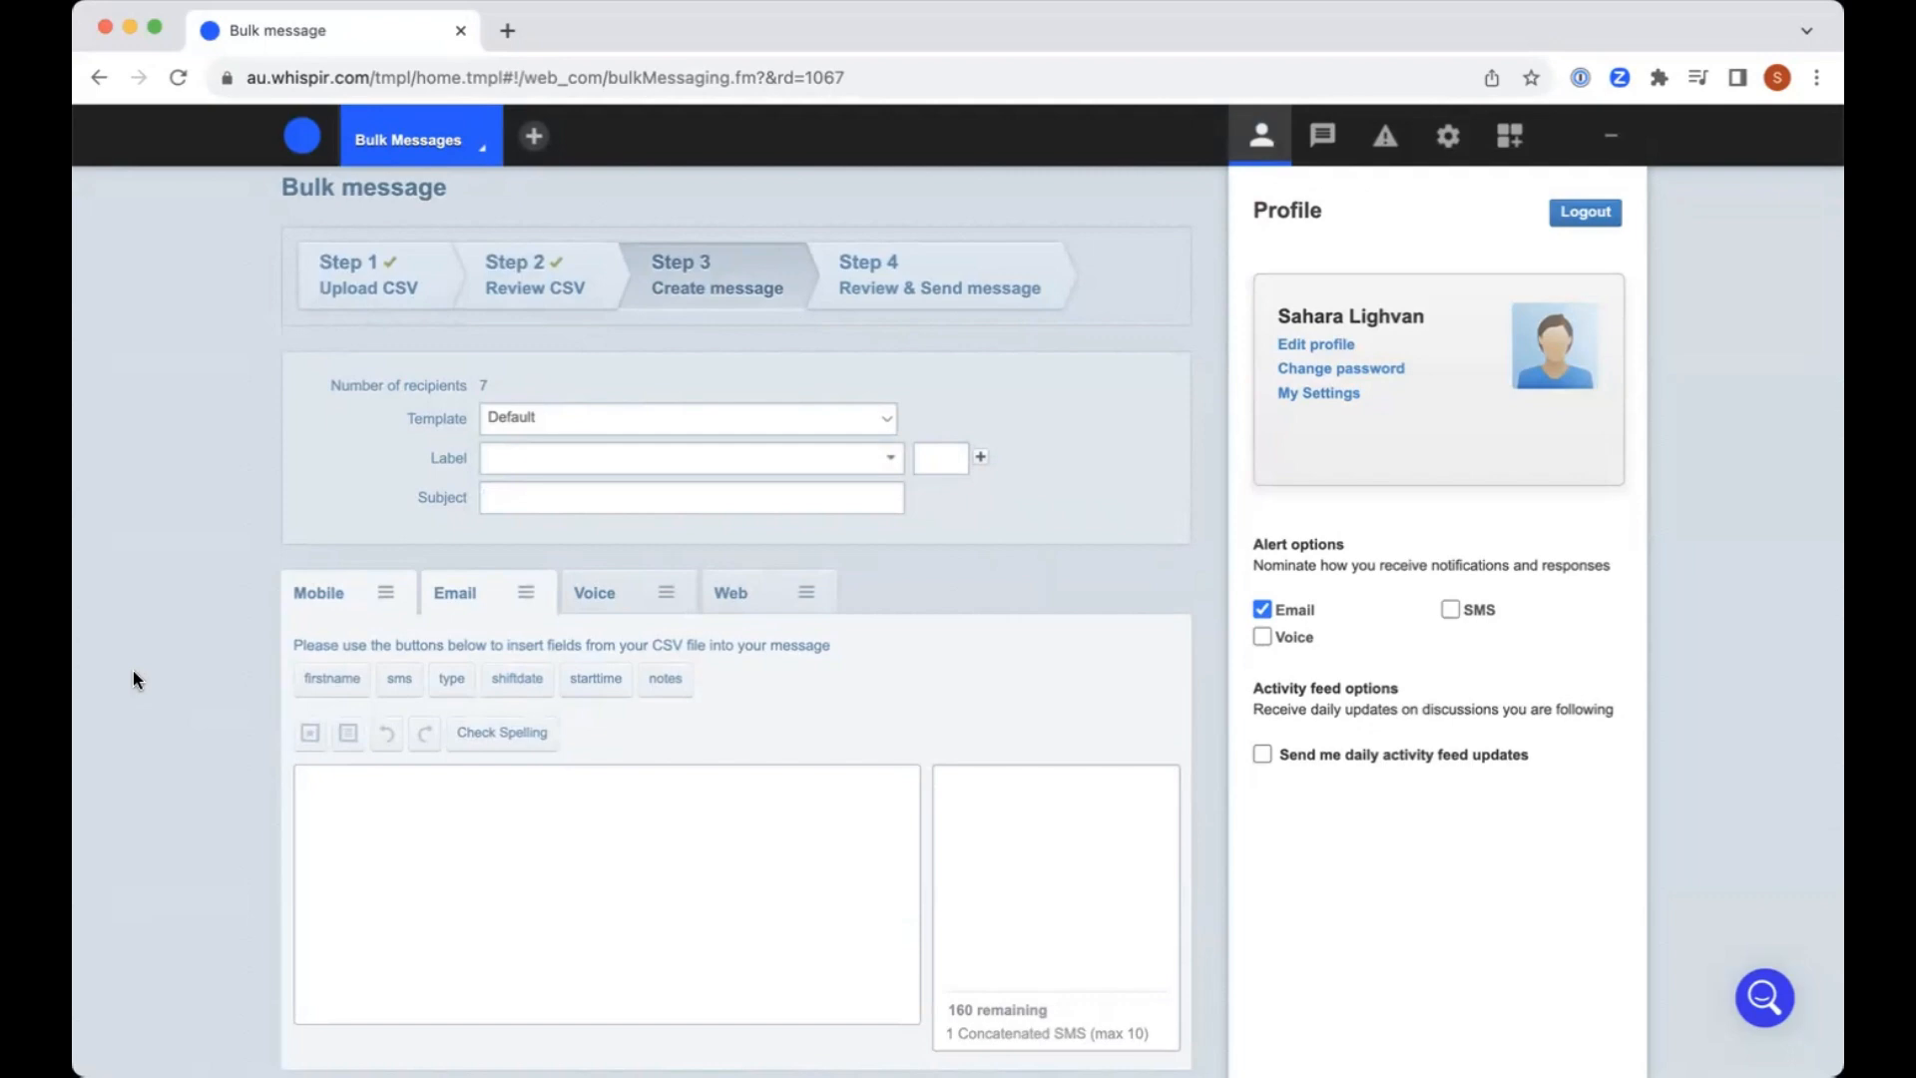
pyautogui.click(363, 806)
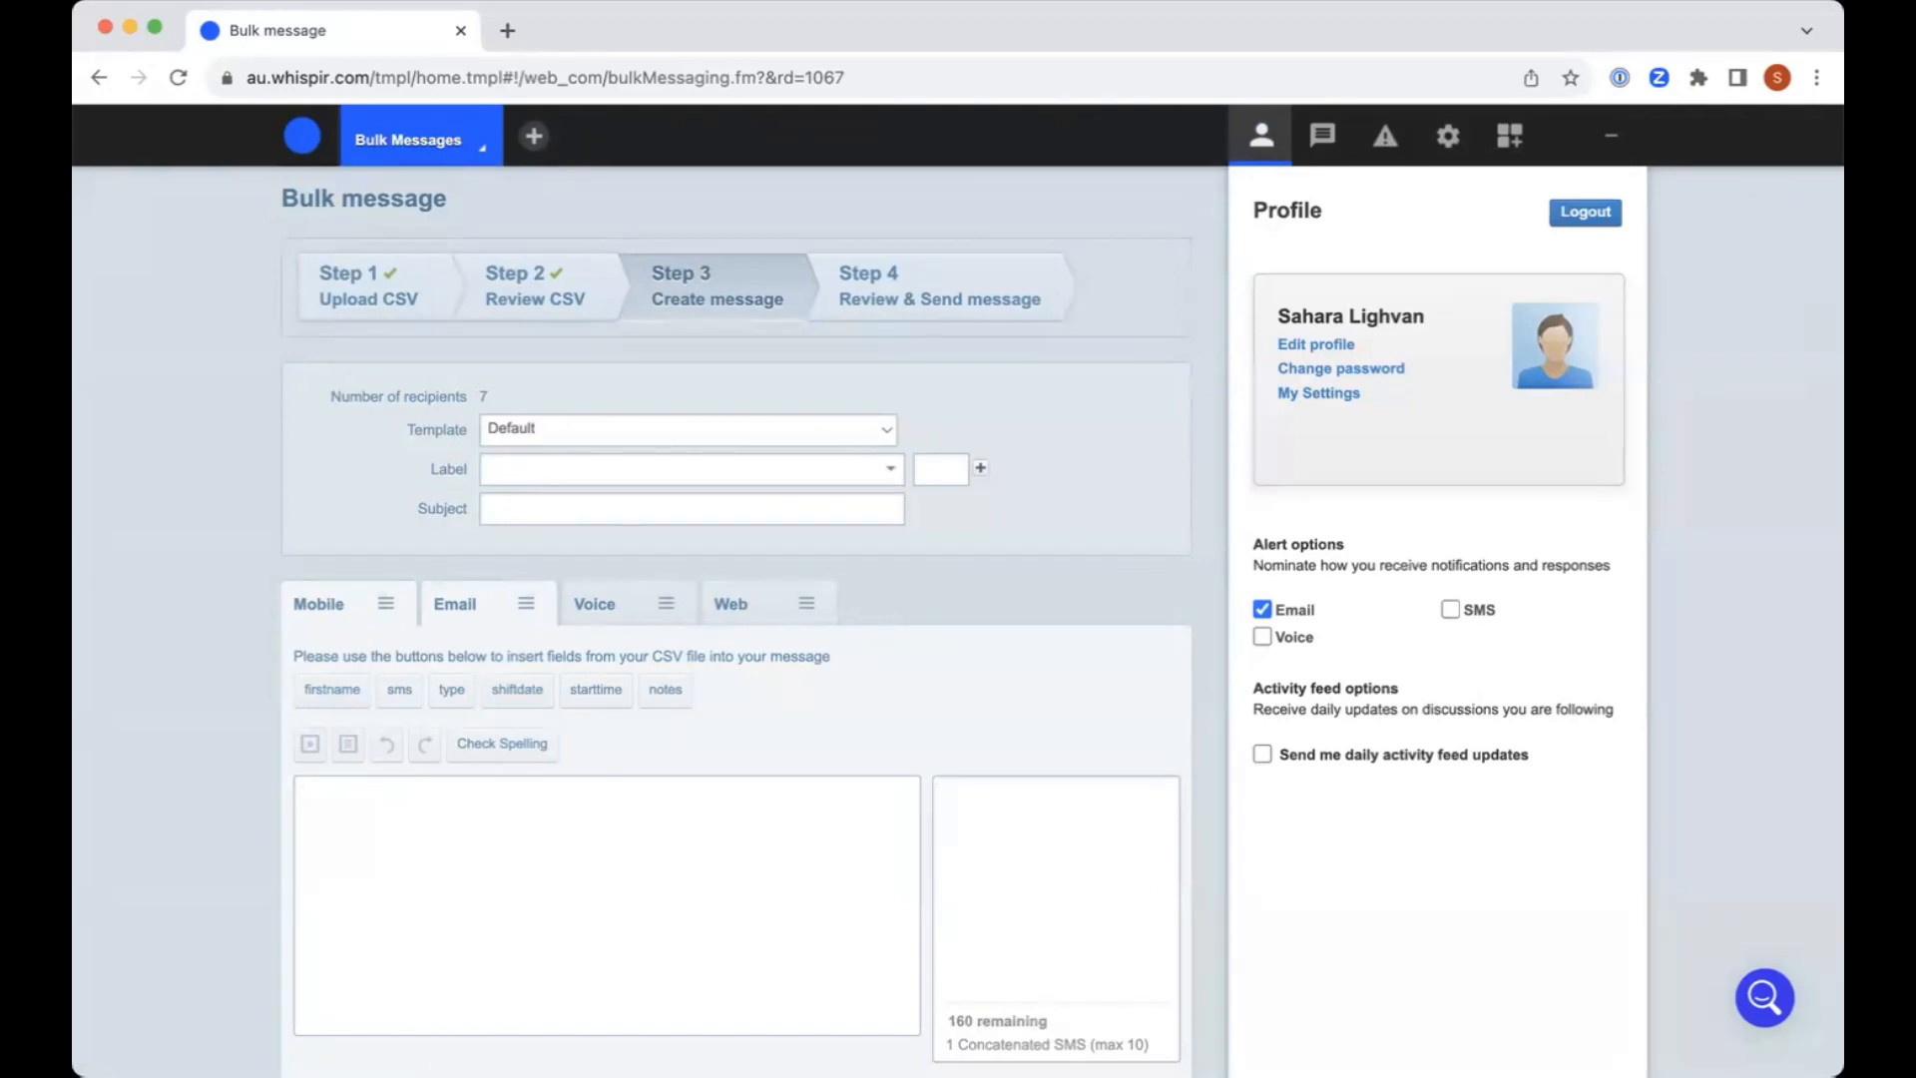
pyautogui.write('Hi')
pyautogui.click(355, 697)
pyautogui.write('!')
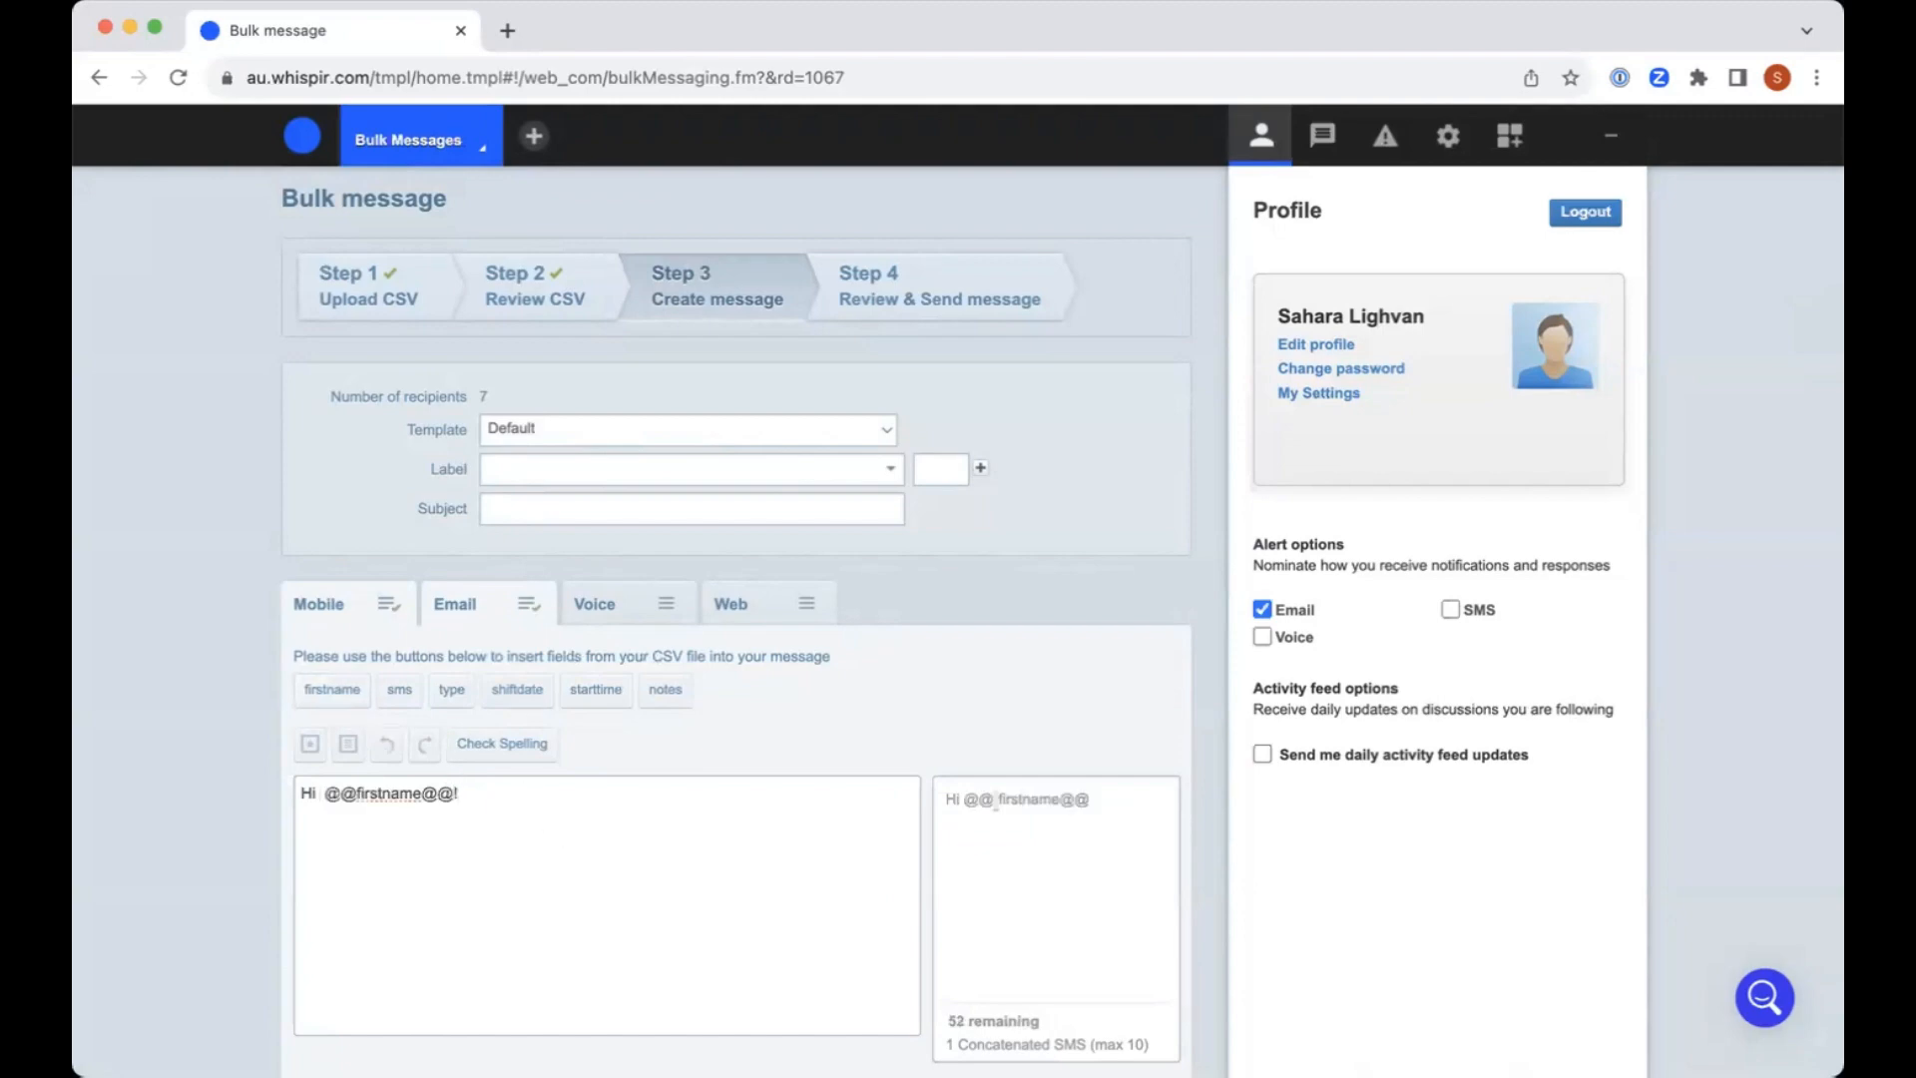
pyautogui.write(' Your')
pyautogui.click(475, 711)
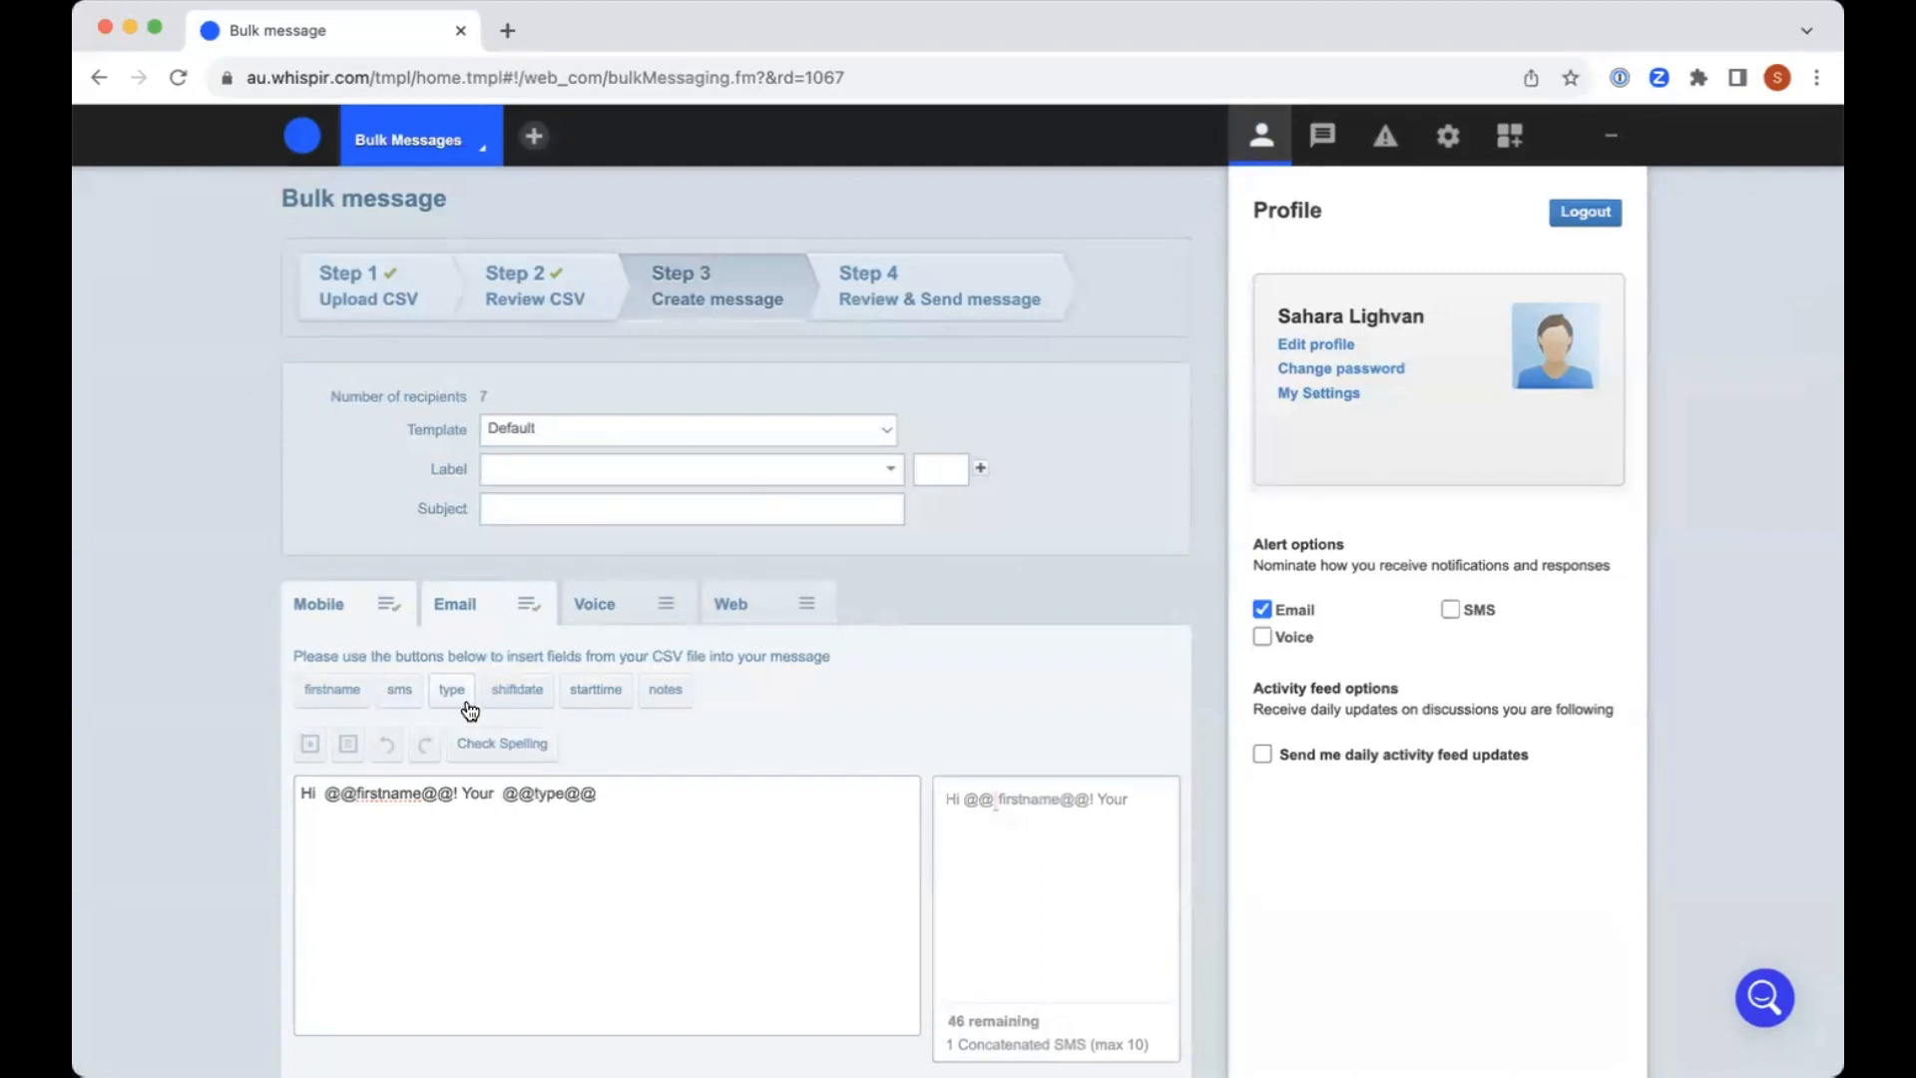
pyautogui.write('Shift')
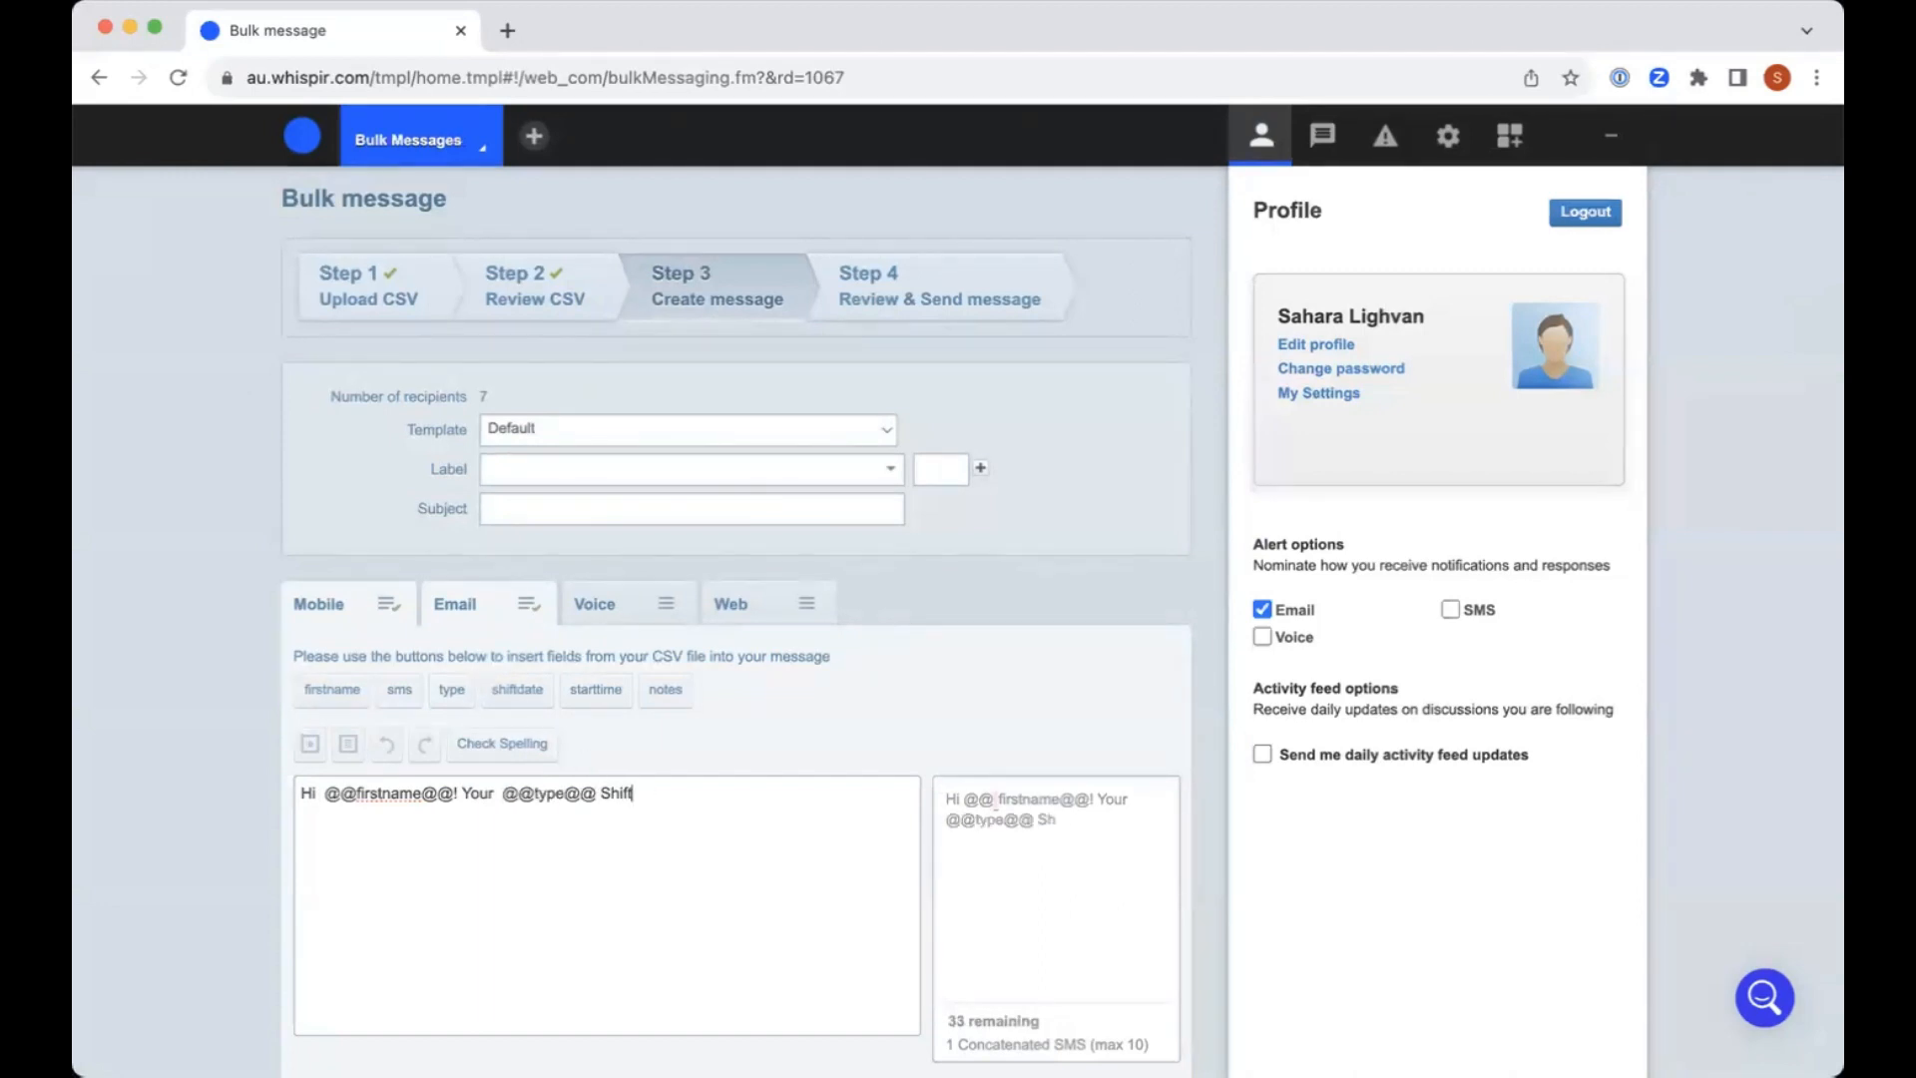
pyautogui.write(' will start on')
pyautogui.click(536, 701)
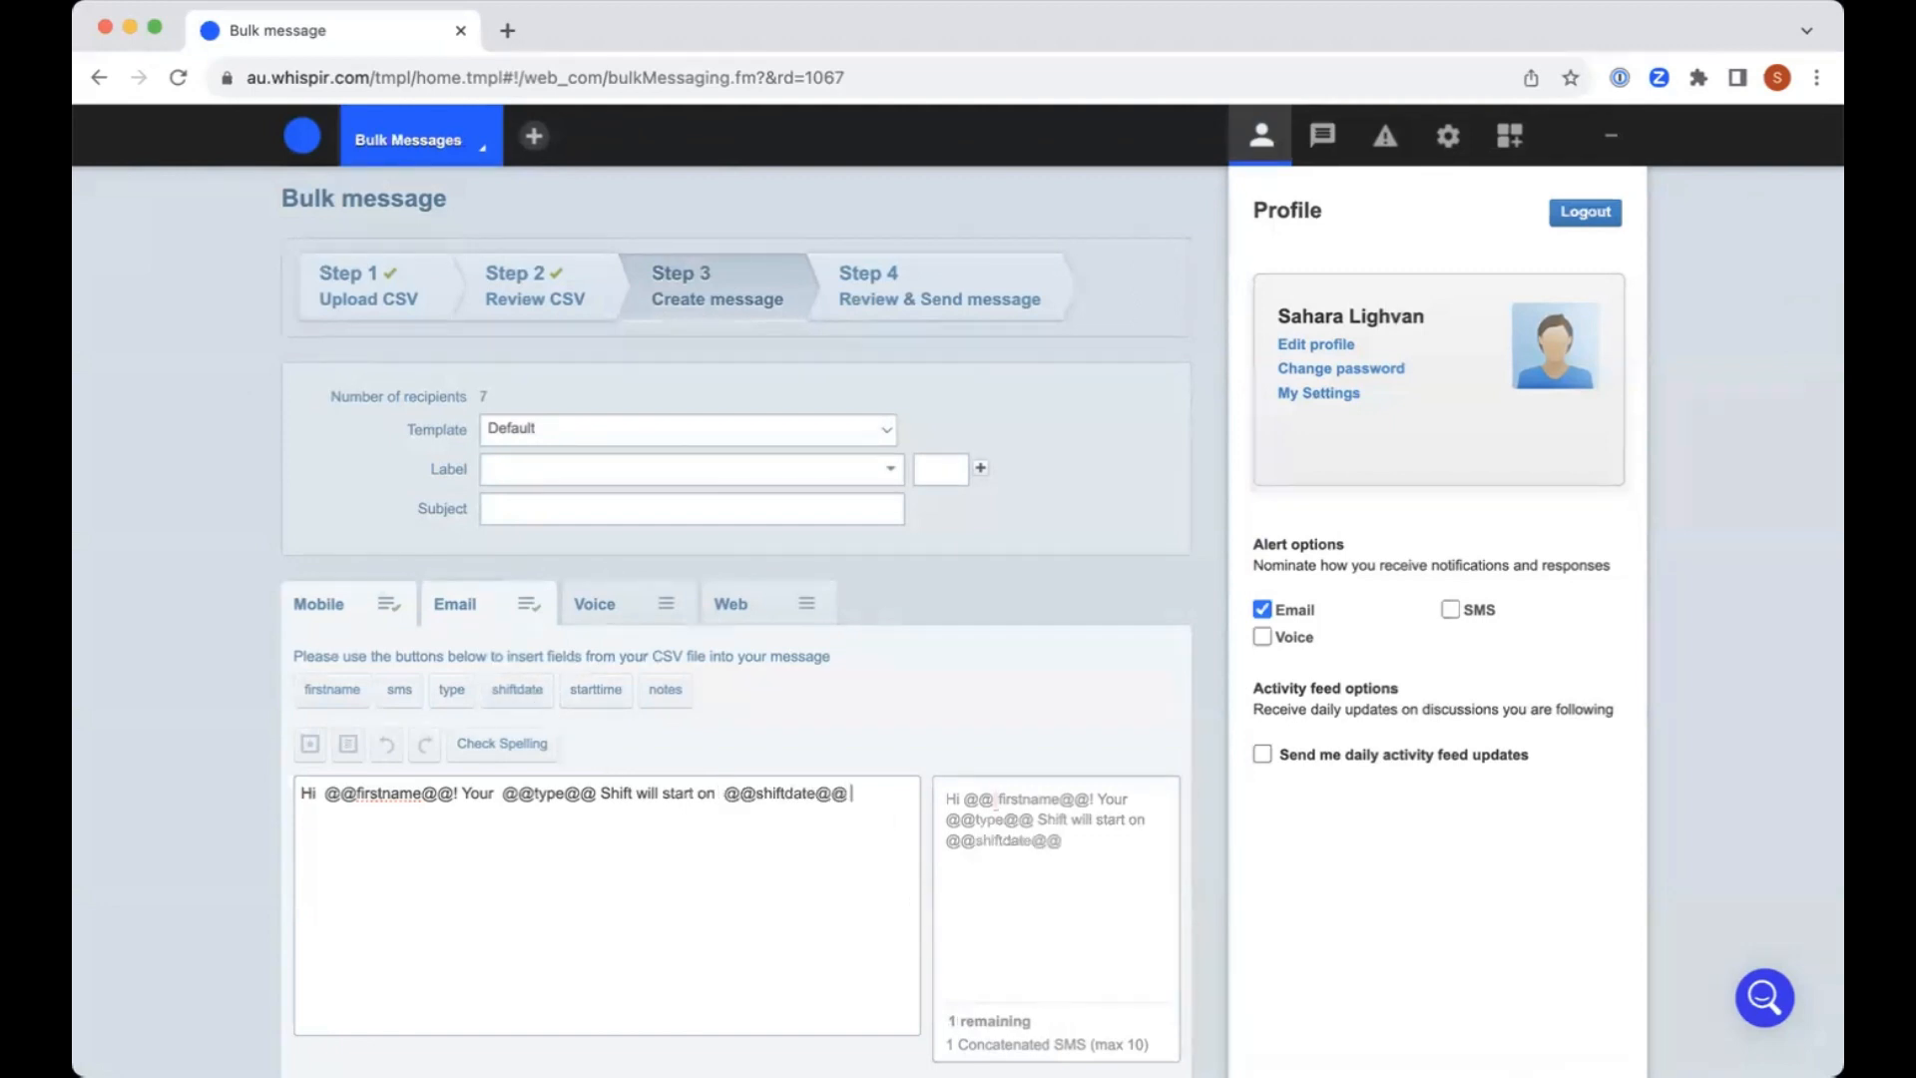
pyautogui.write('at')
pyautogui.click(610, 701)
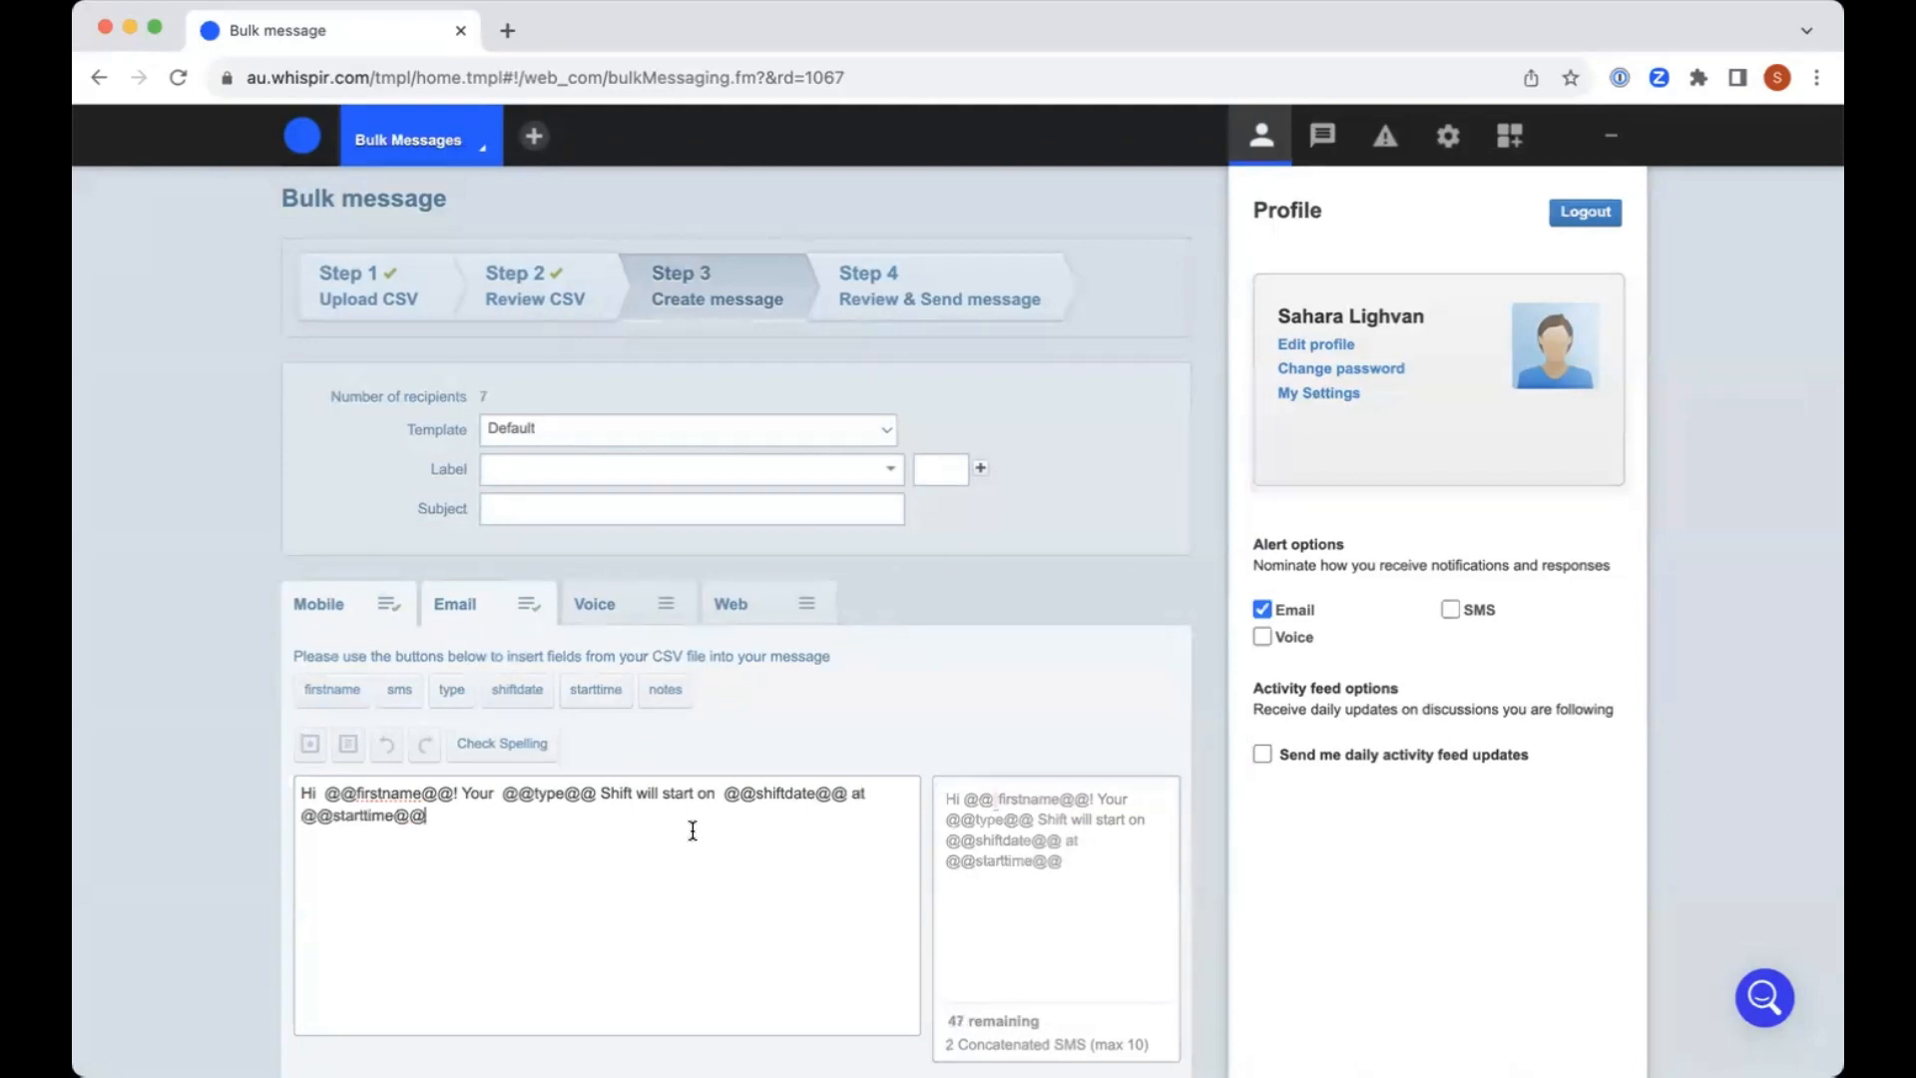
pyautogui.write('.')
pyautogui.click(666, 691)
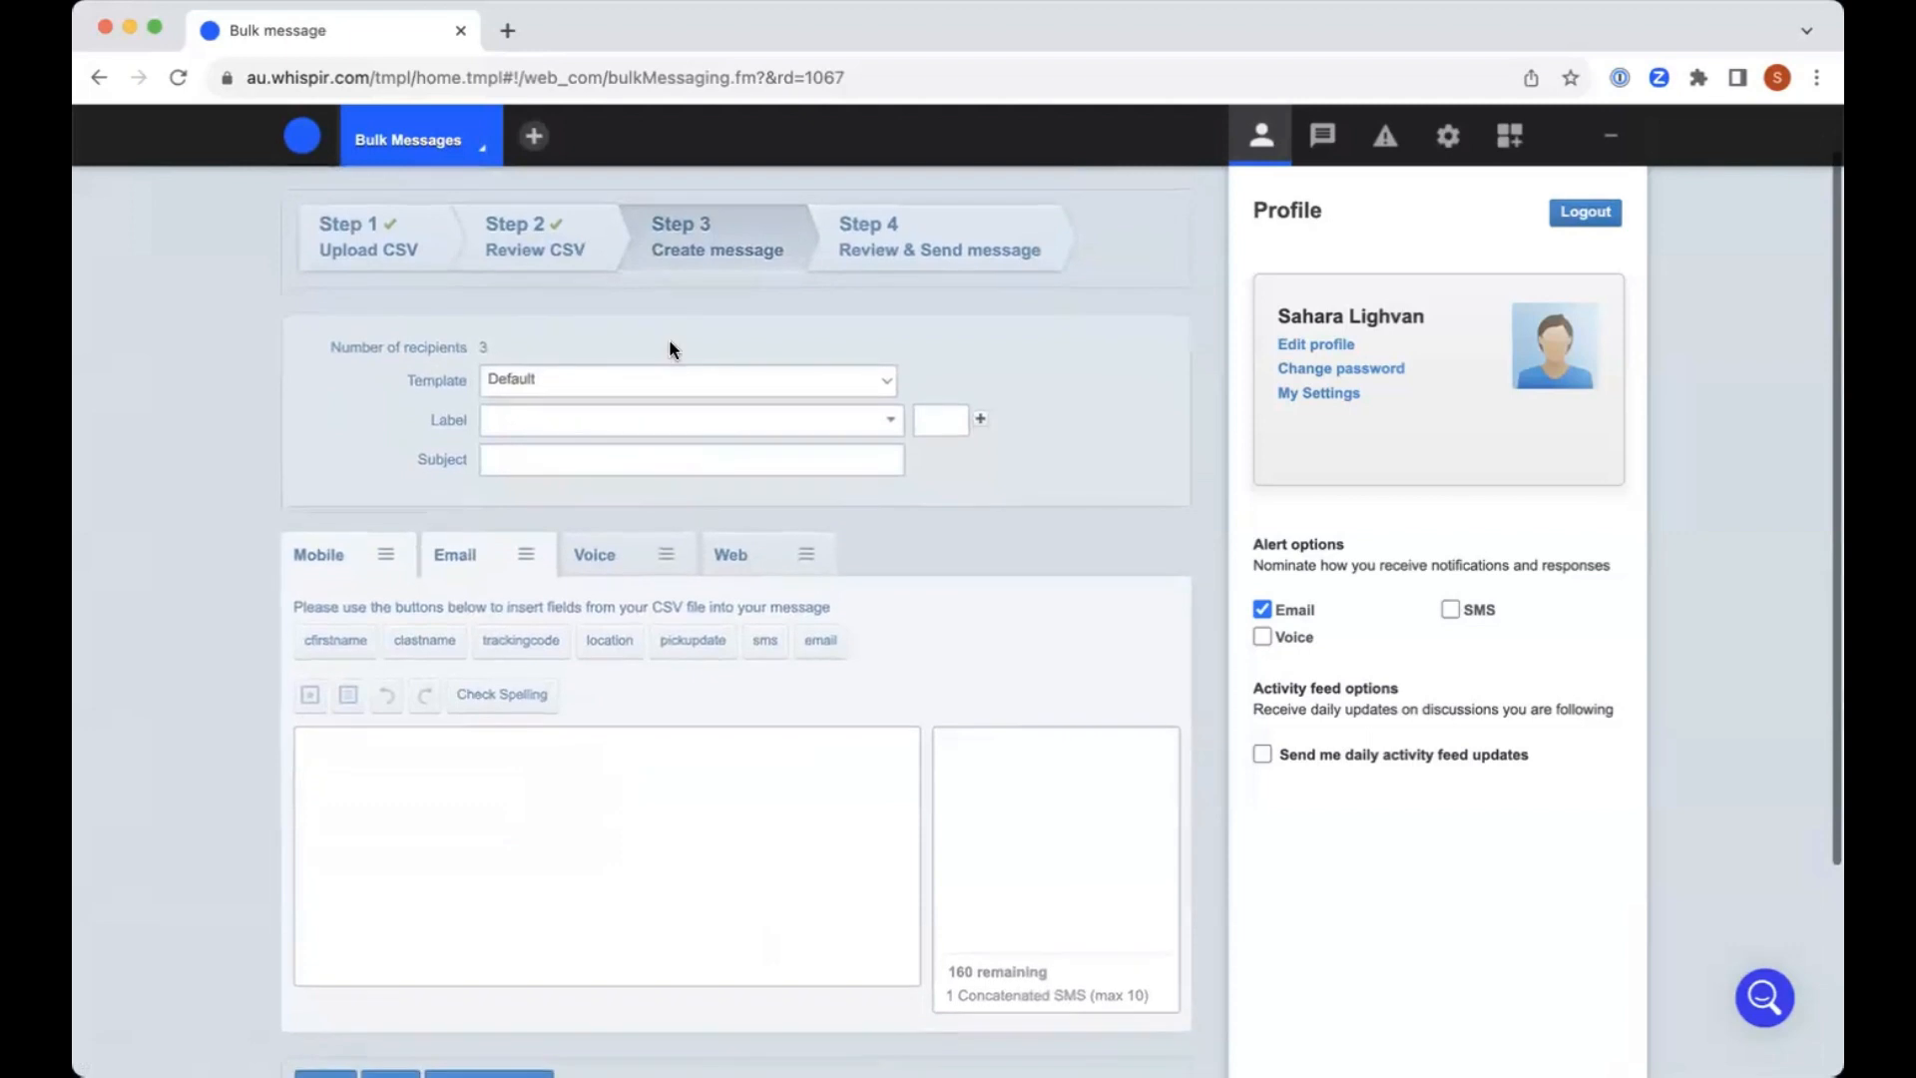
# - Apply the Parcel template to the bulk message
pyautogui.click(675, 380)
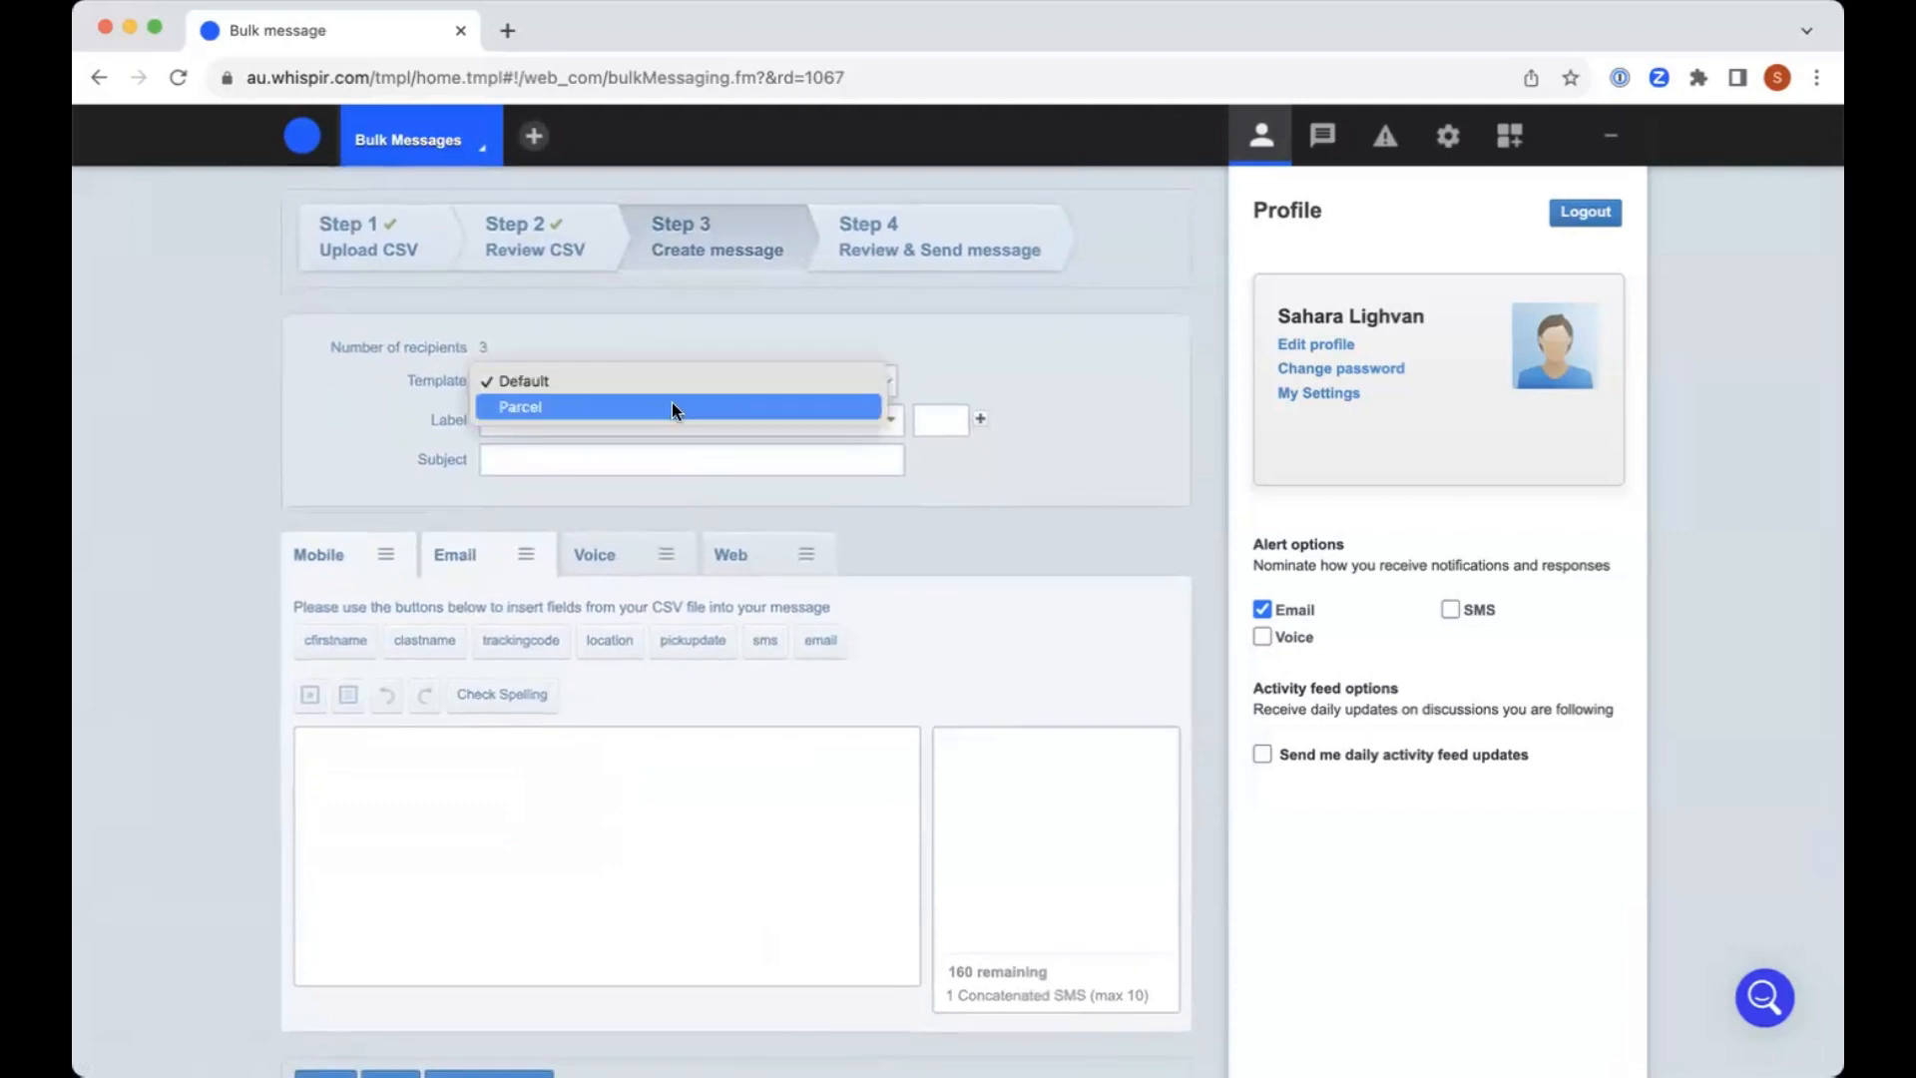
pyautogui.click(673, 406)
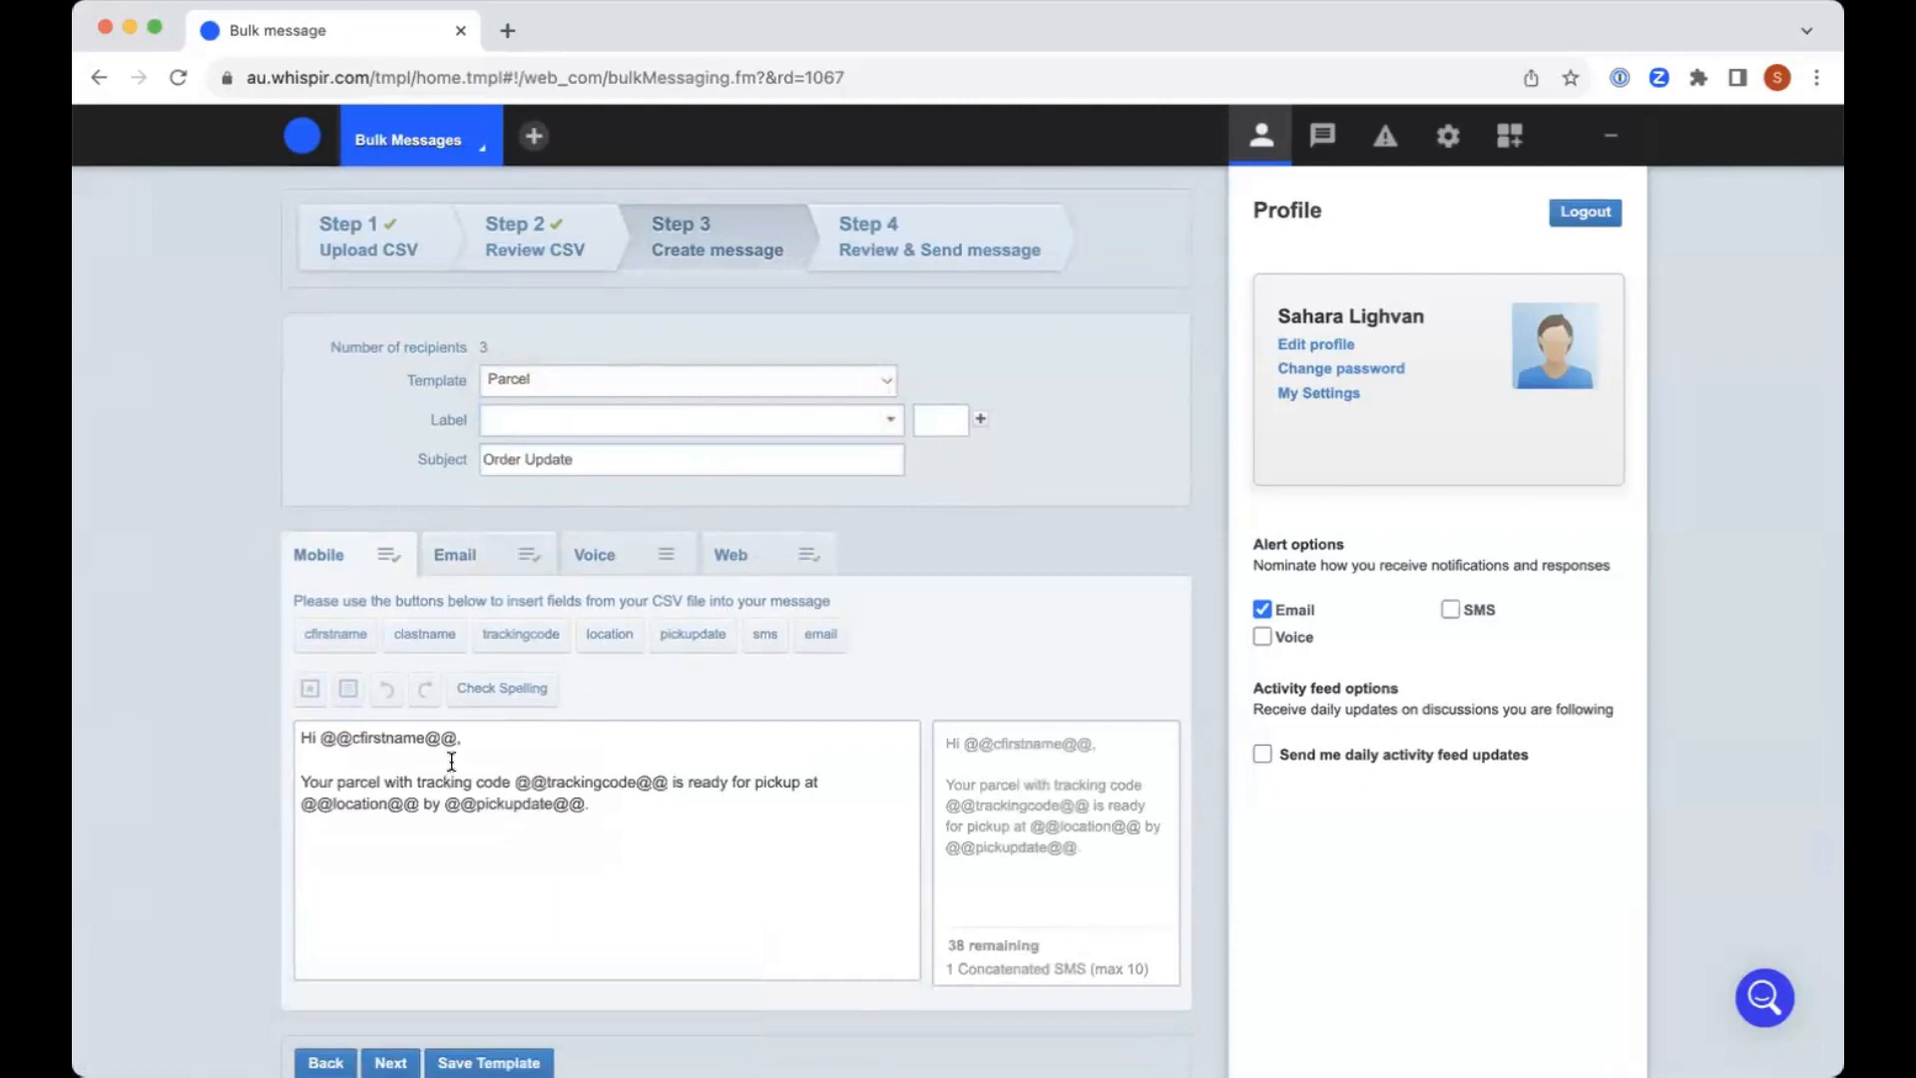
pyautogui.click(483, 740)
pyautogui.moveTo(483, 741); pyautogui.dragTo(320, 735)
pyautogui.press('BackSpace')
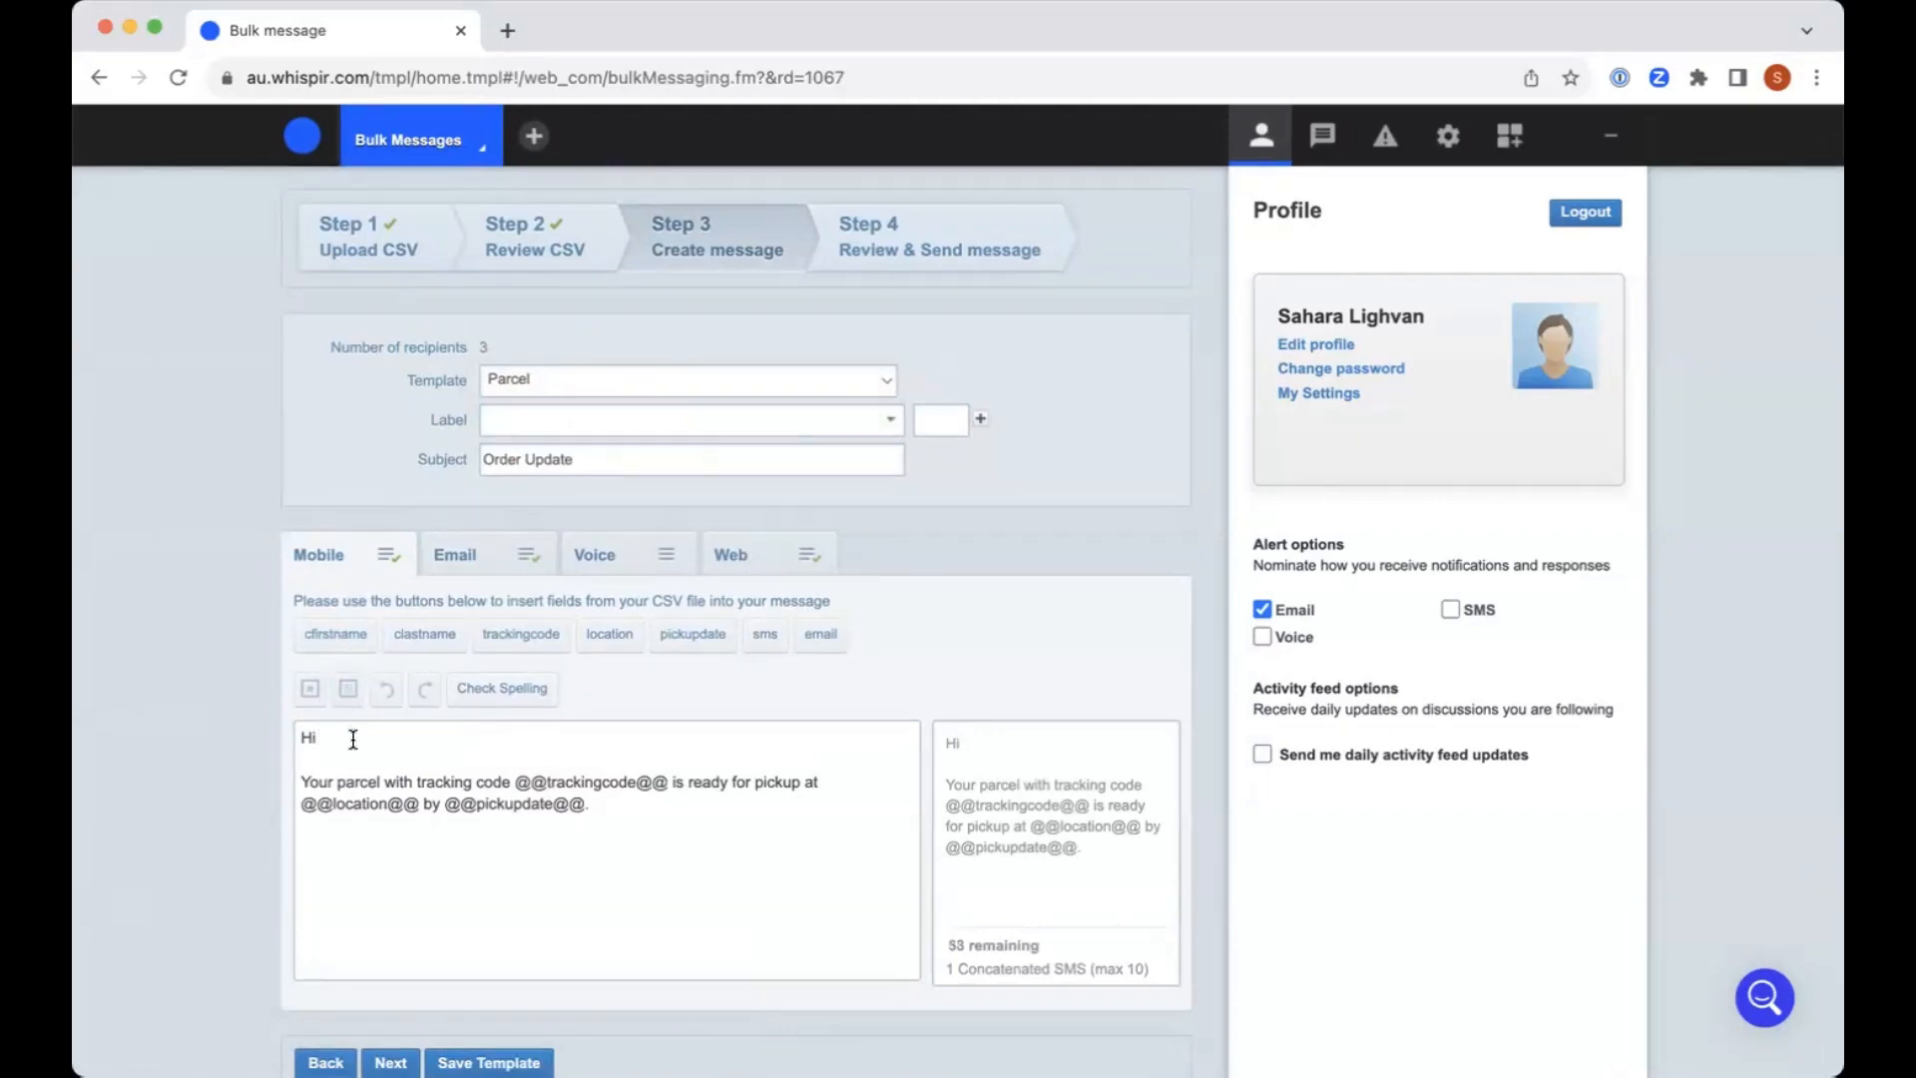
pyautogui.click(334, 638)
pyautogui.click(427, 639)
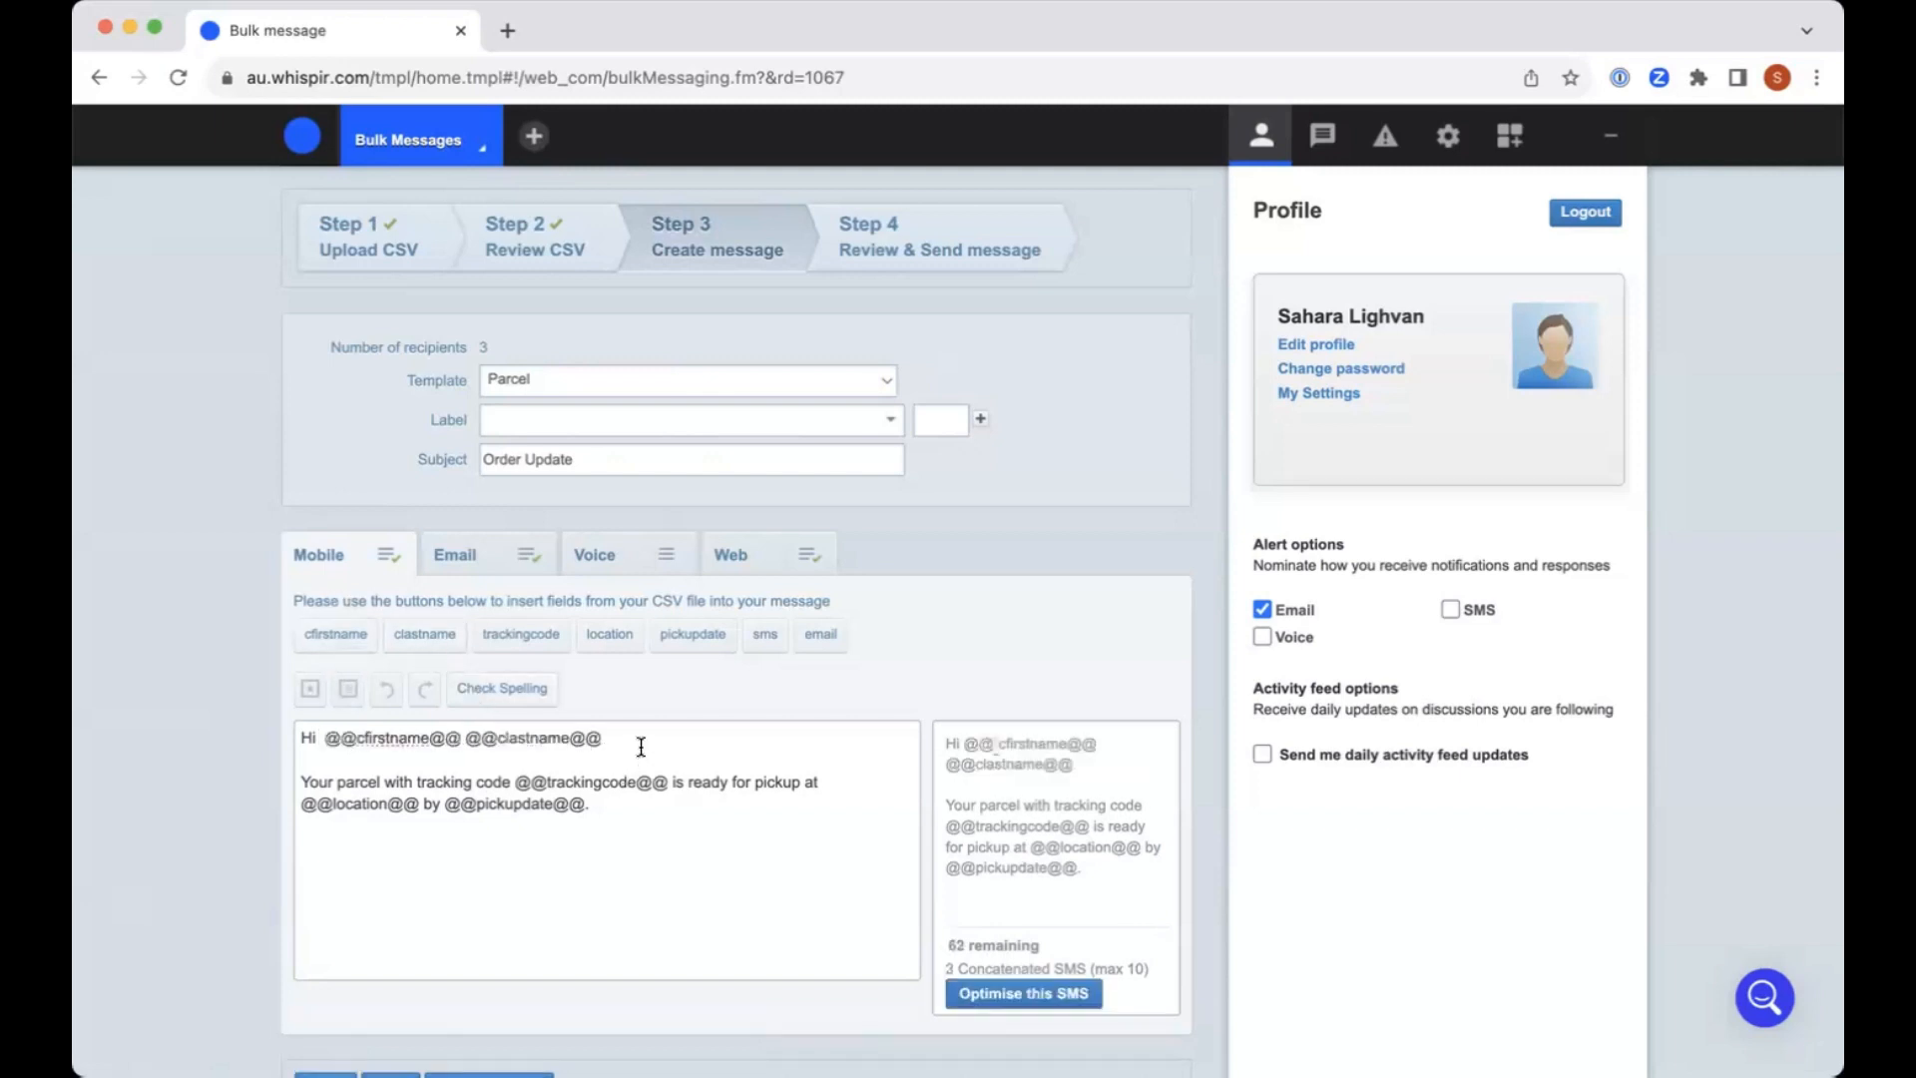
pyautogui.write(',')
pyautogui.scroll(-1, 498, 938)
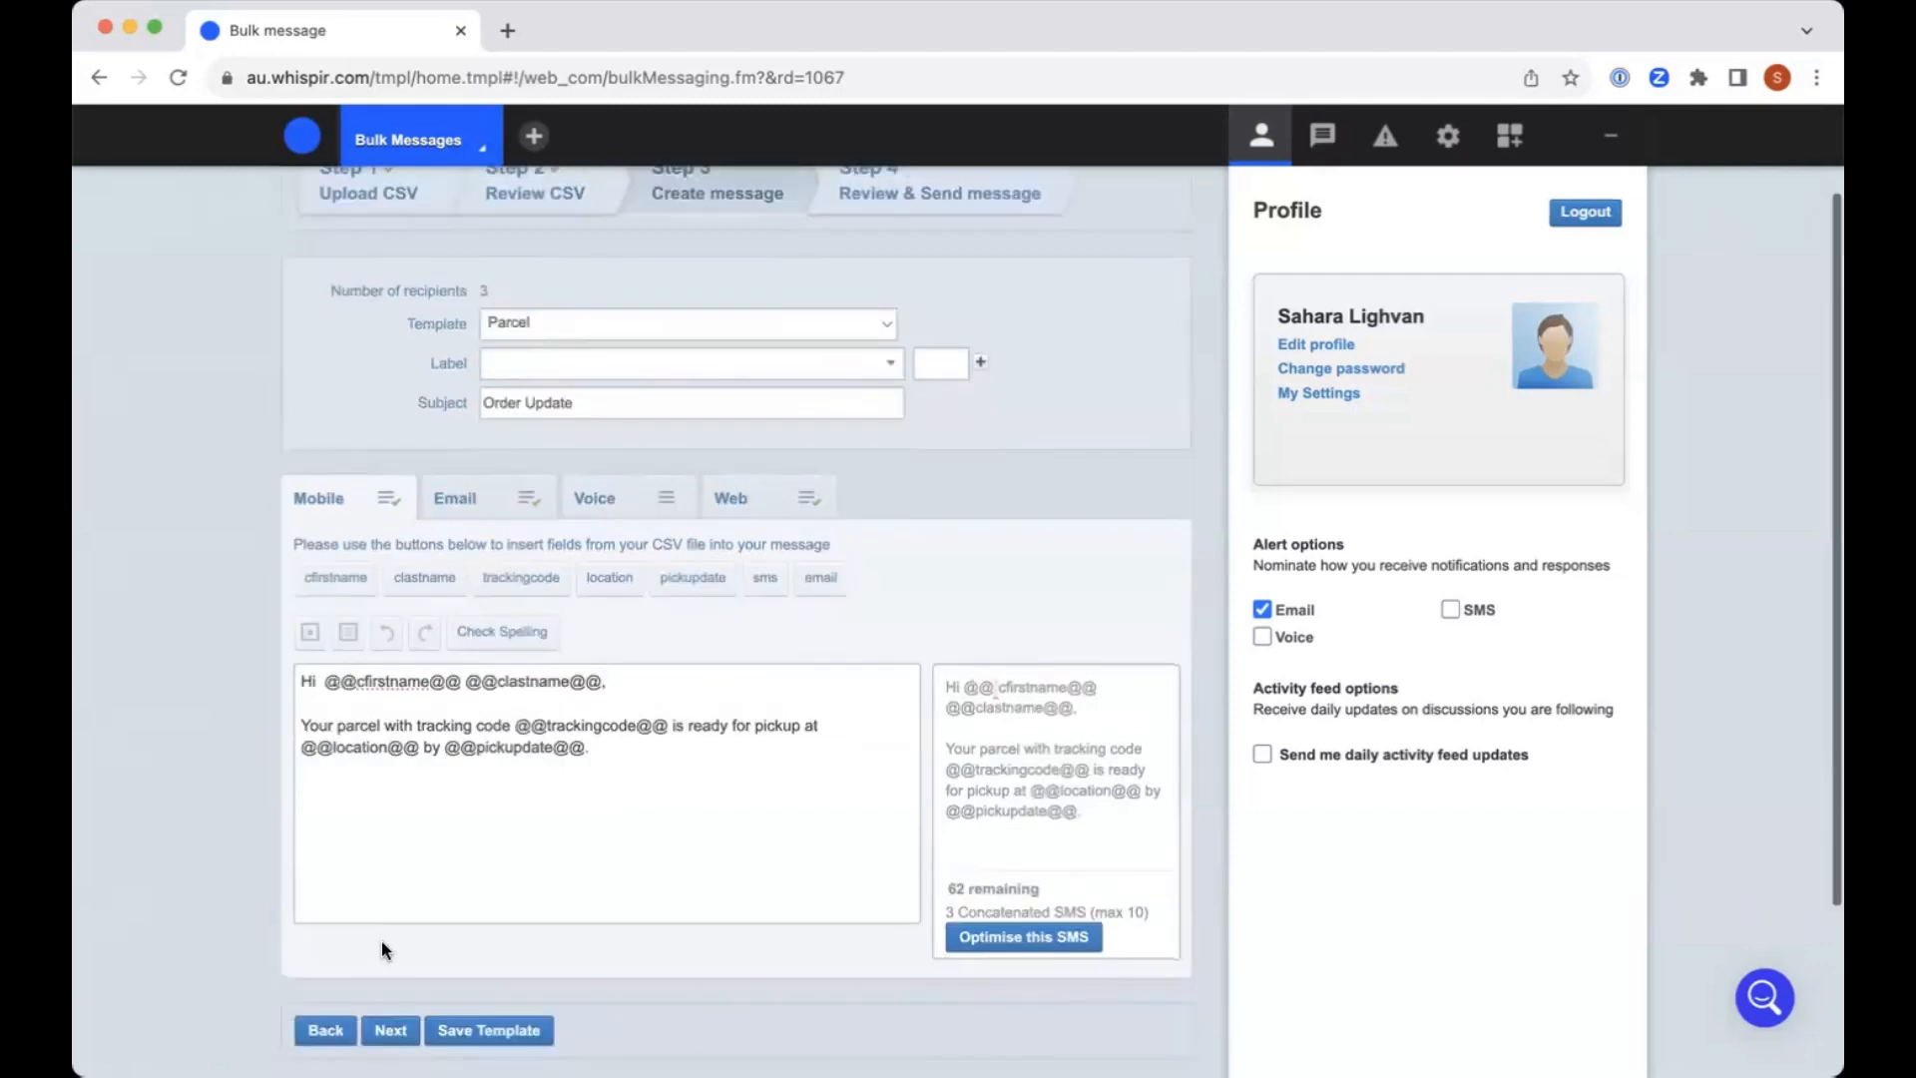
pyautogui.click(390, 1030)
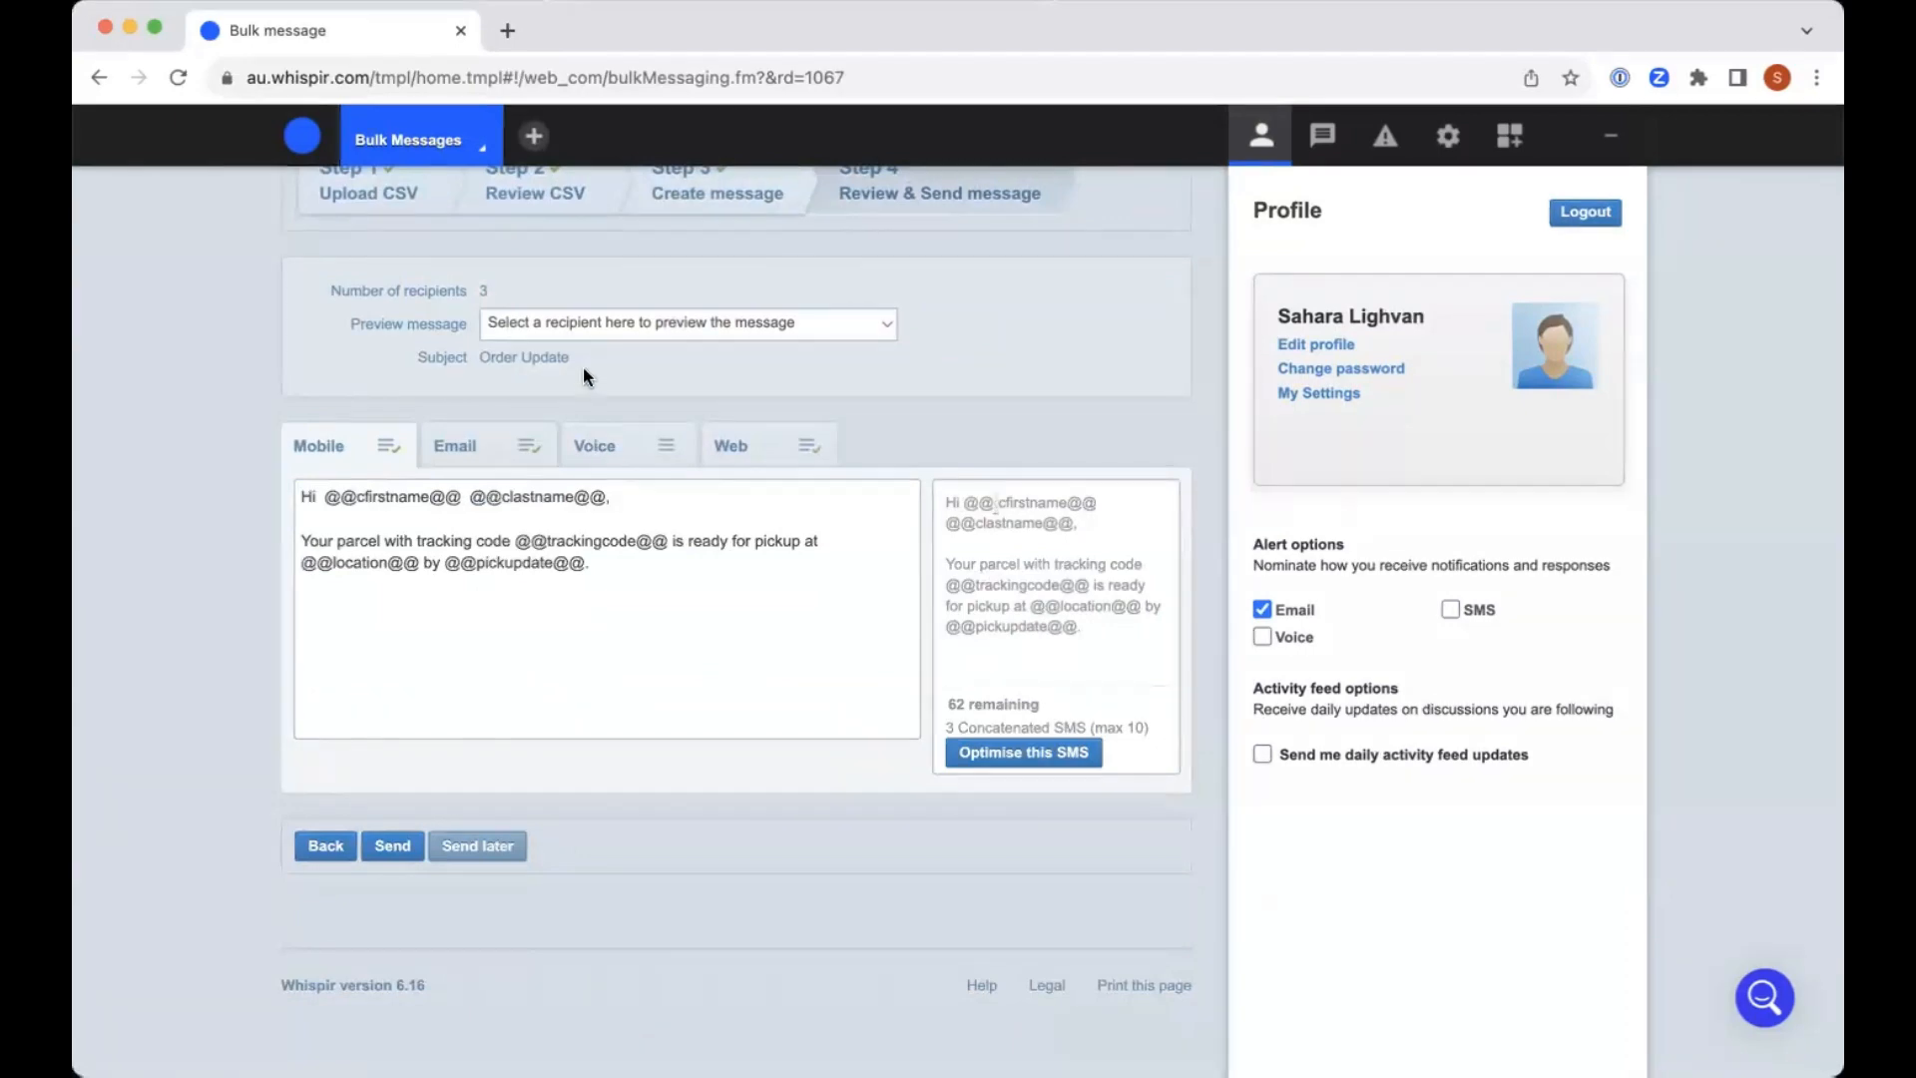
# - Preview the personalised message for Recipient 1, Recipient 2 and Recipient 3 in turn
pyautogui.click(597, 323)
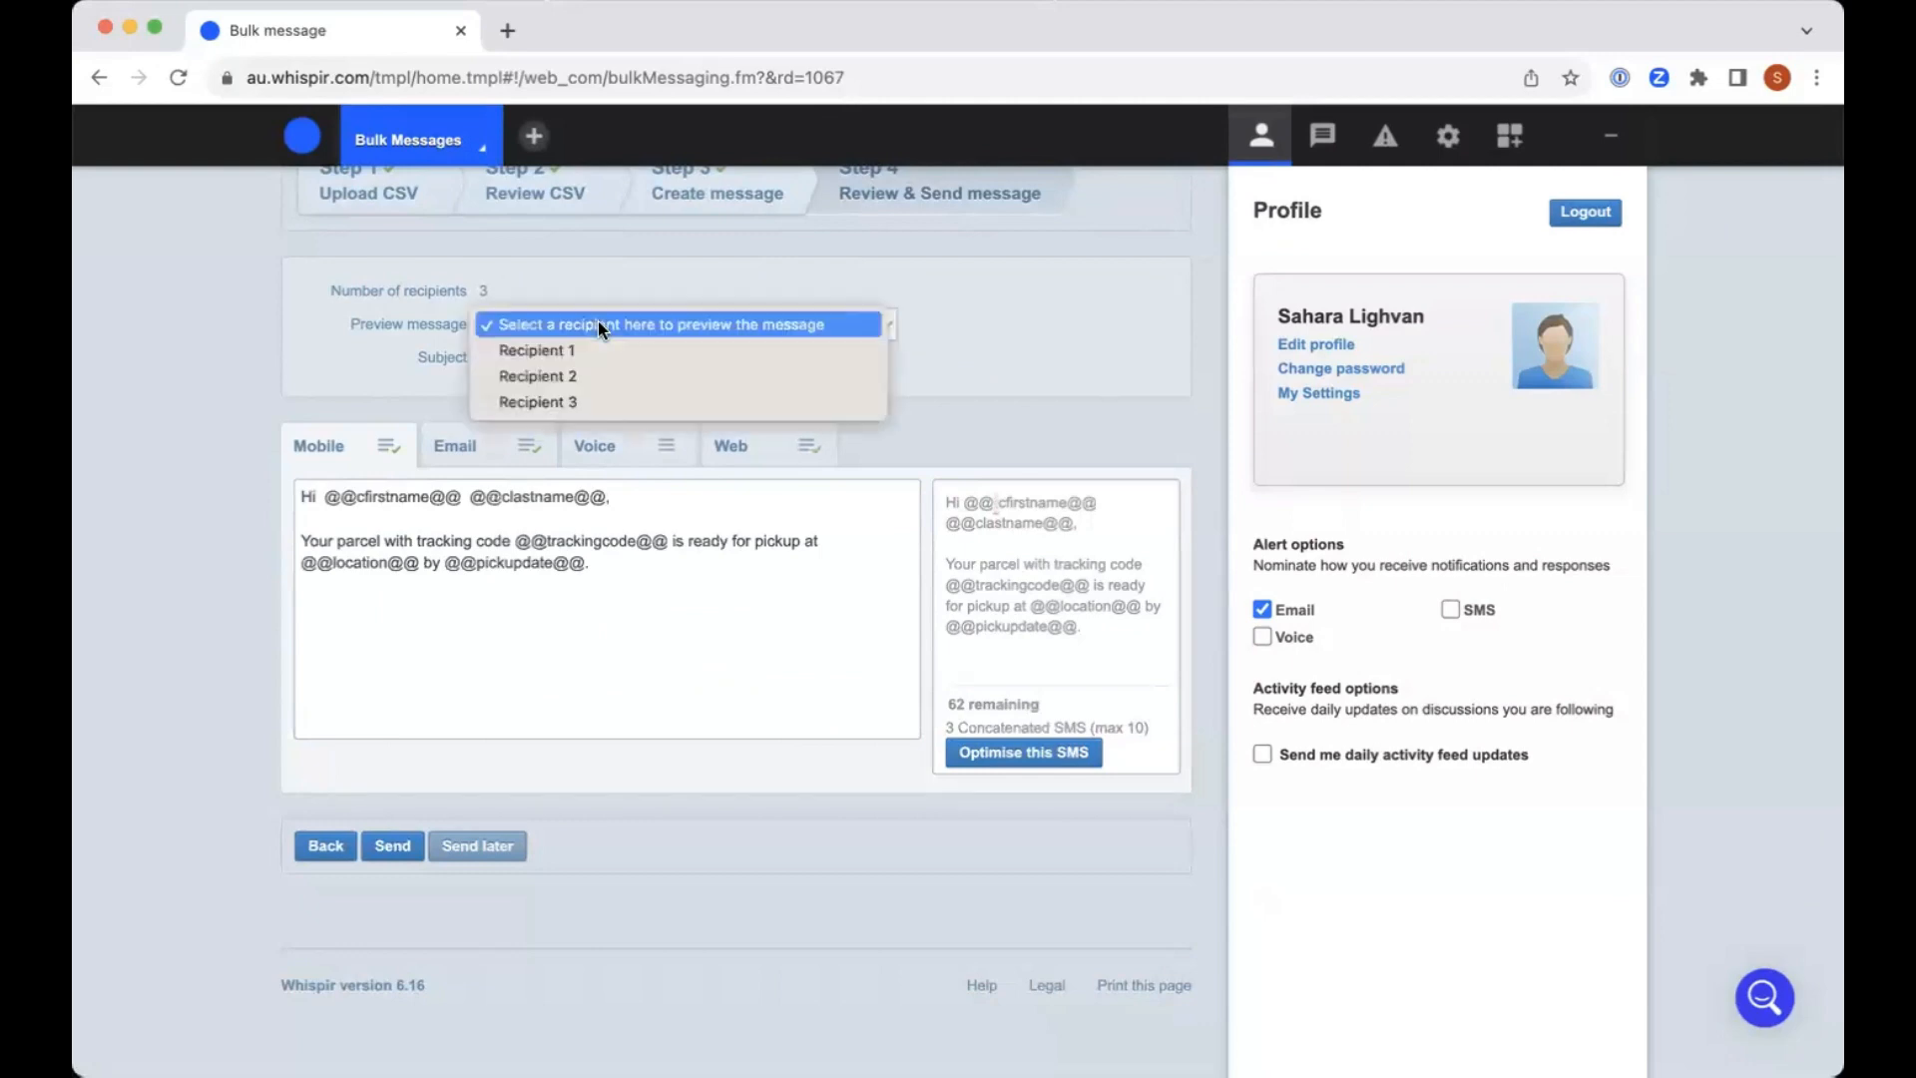
pyautogui.click(608, 352)
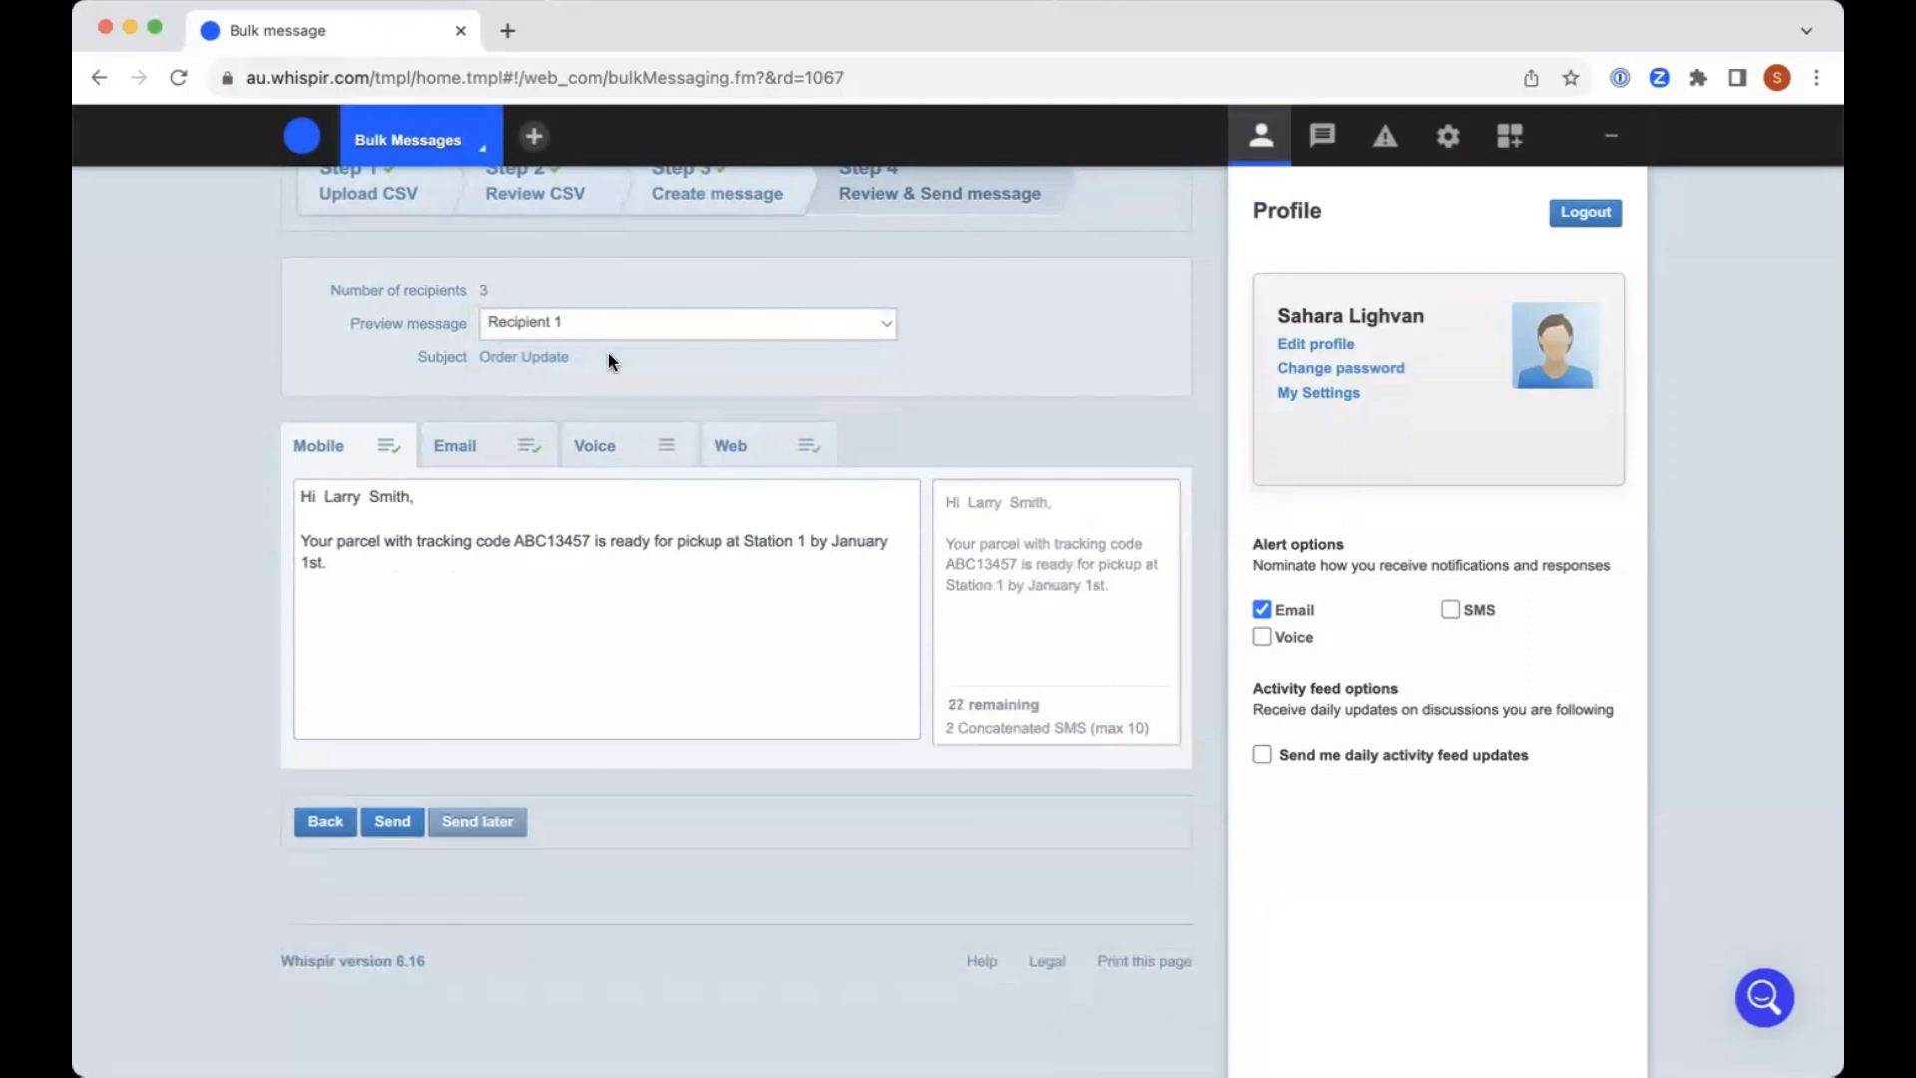
pyautogui.click(610, 317)
pyautogui.click(605, 351)
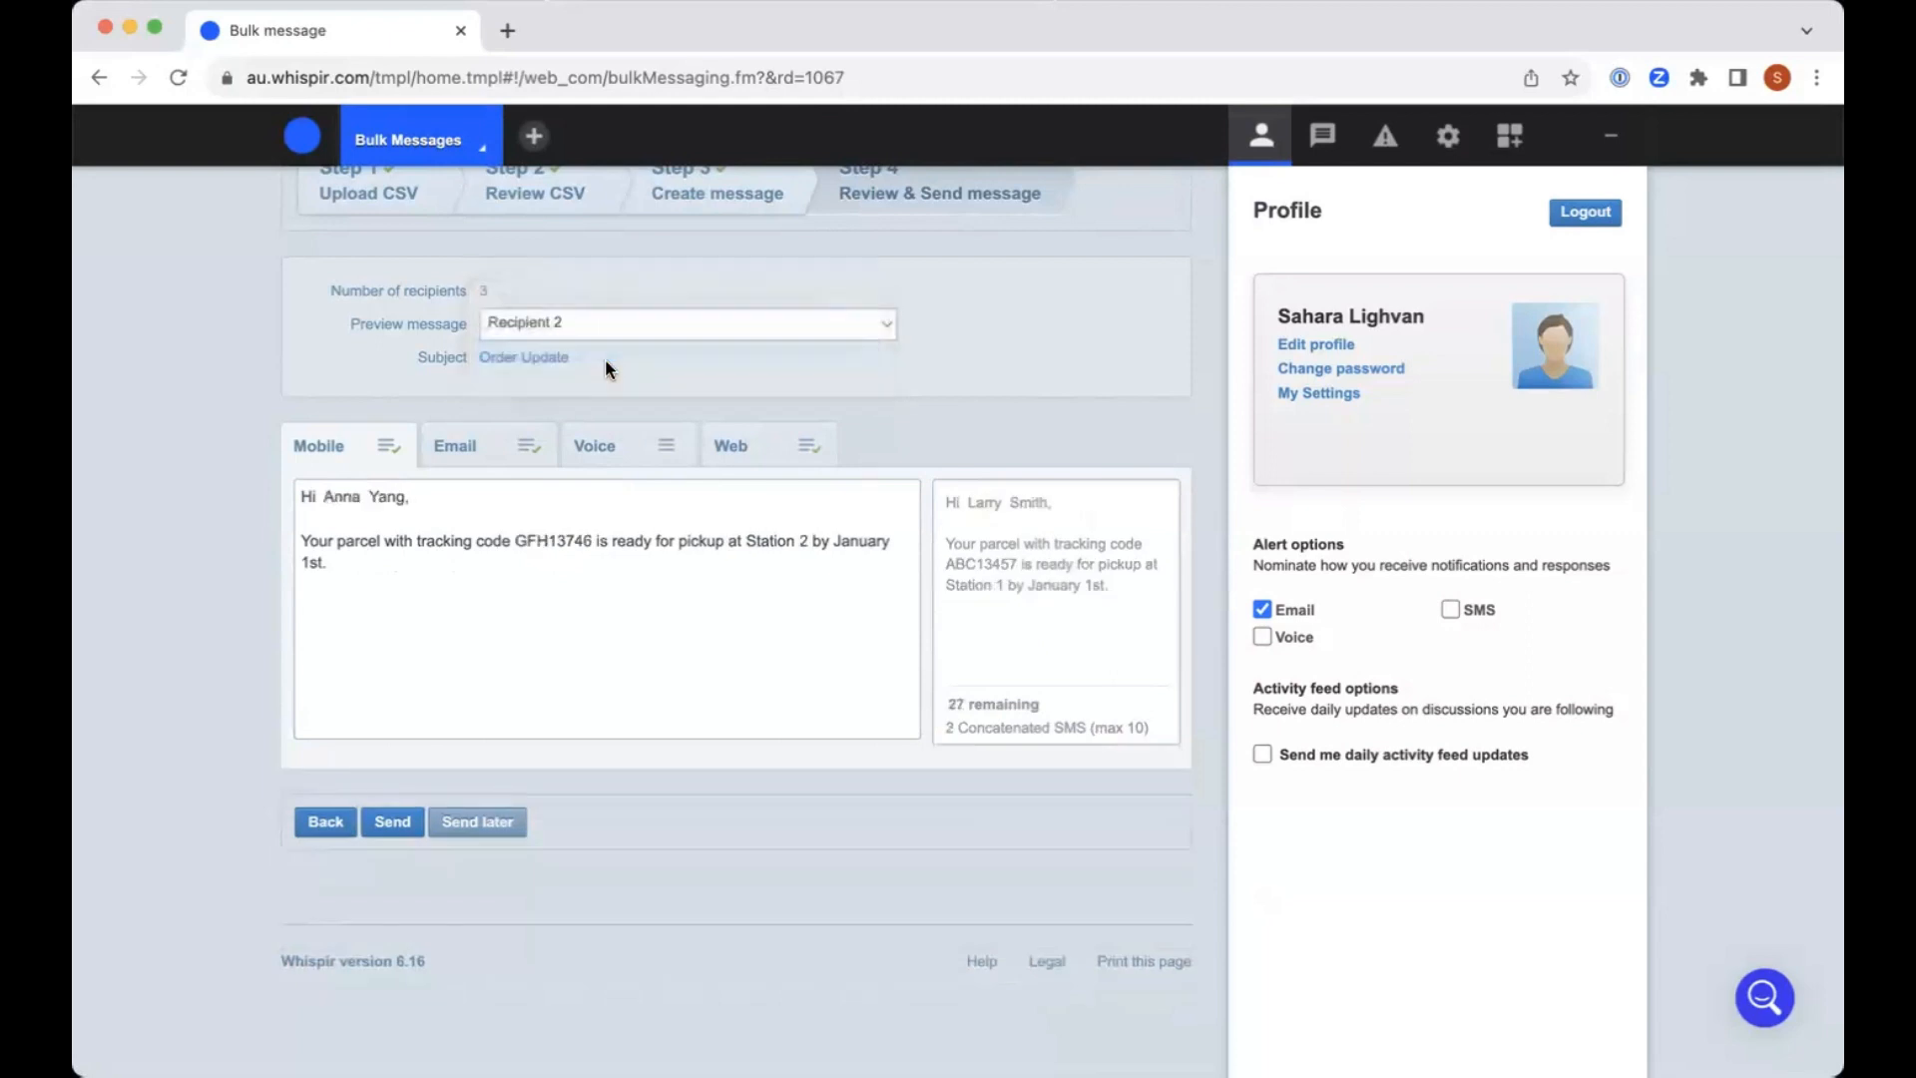
pyautogui.click(625, 325)
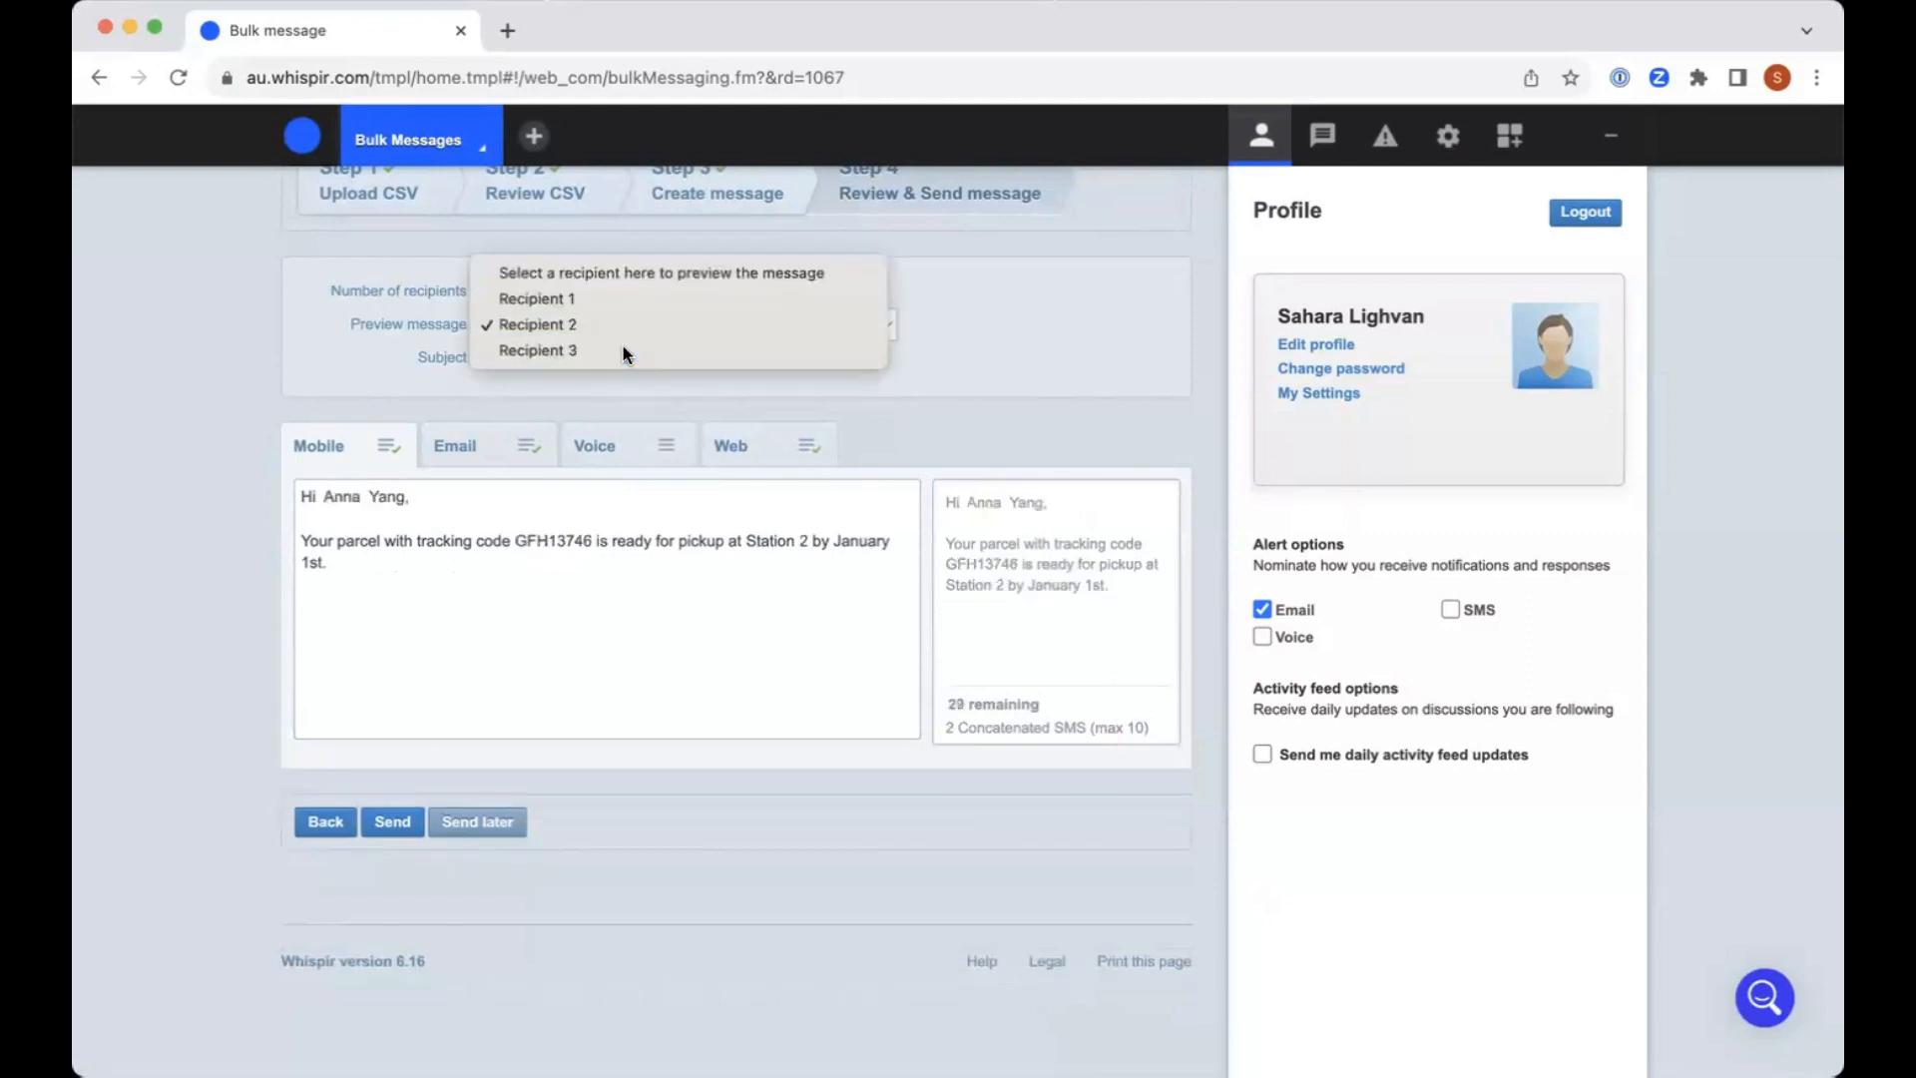
pyautogui.click(623, 349)
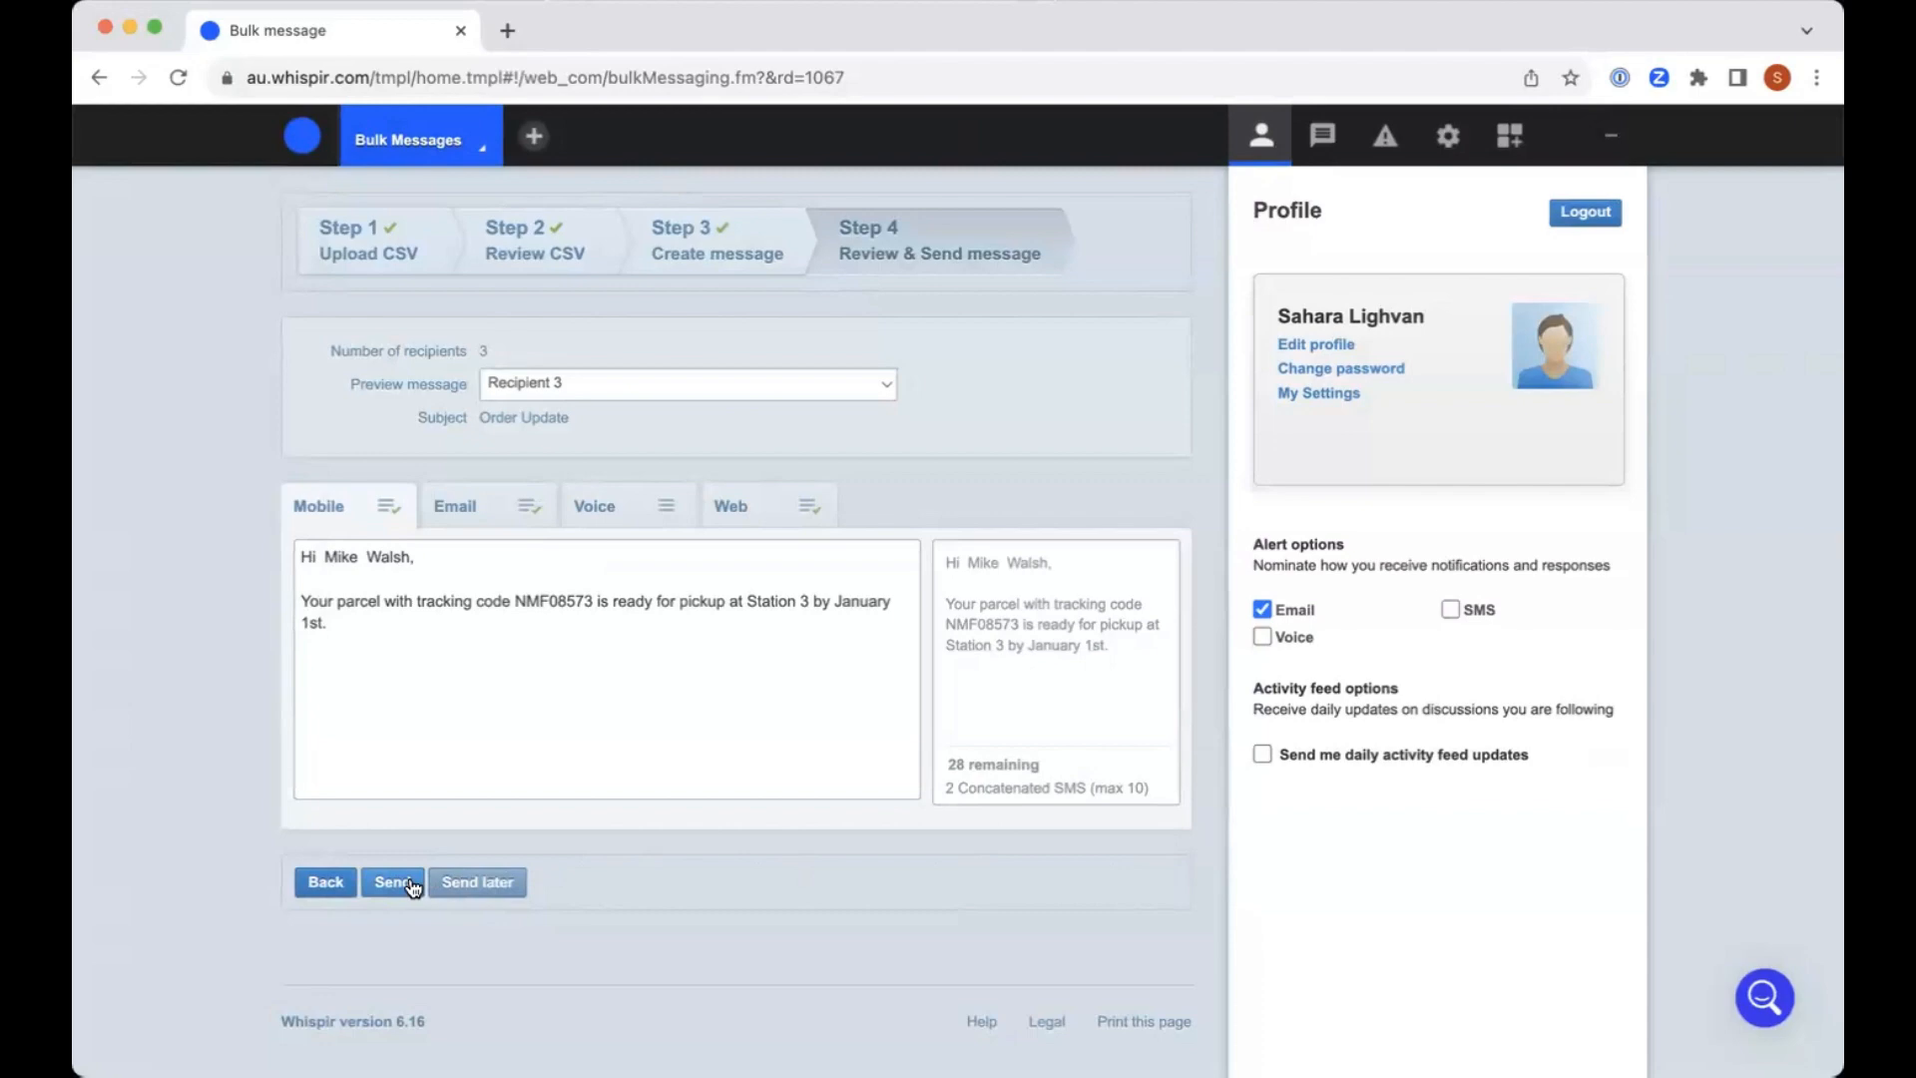
pyautogui.click(409, 139)
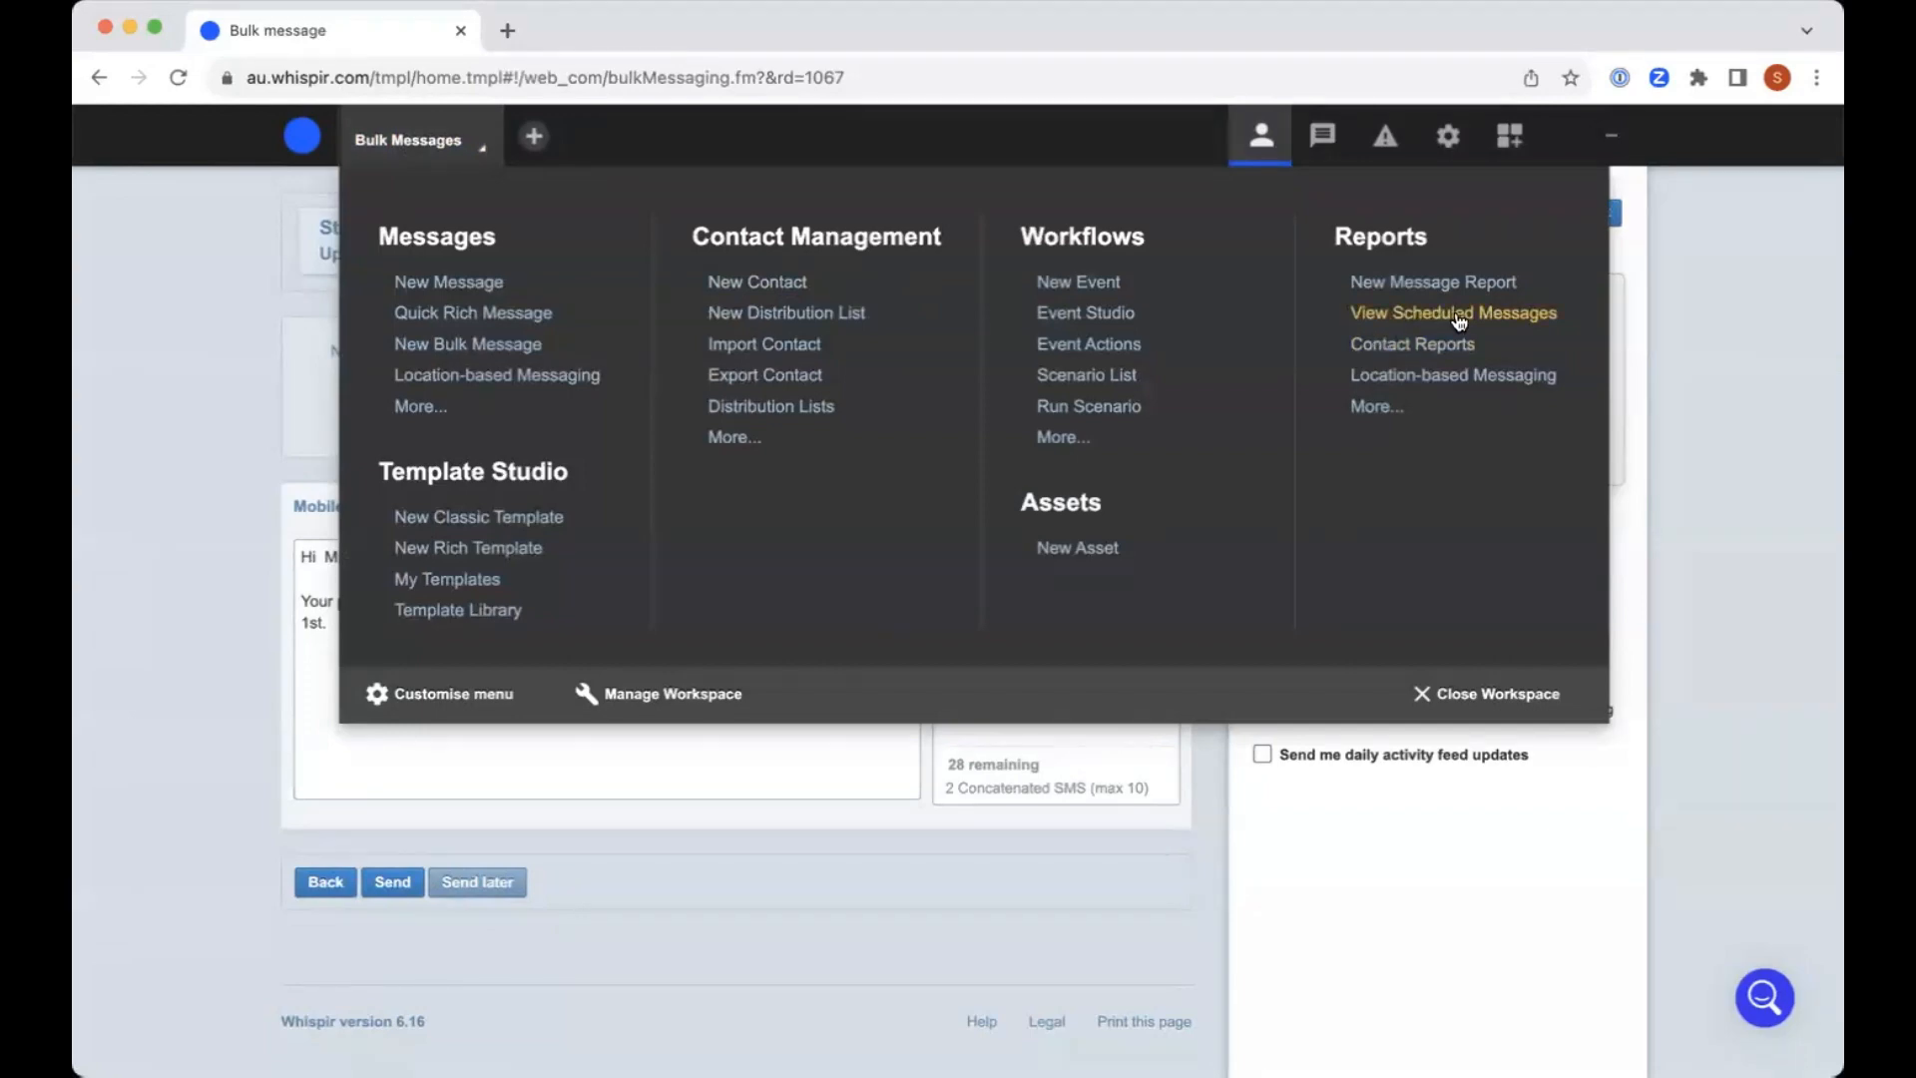
pyautogui.click(814, 782)
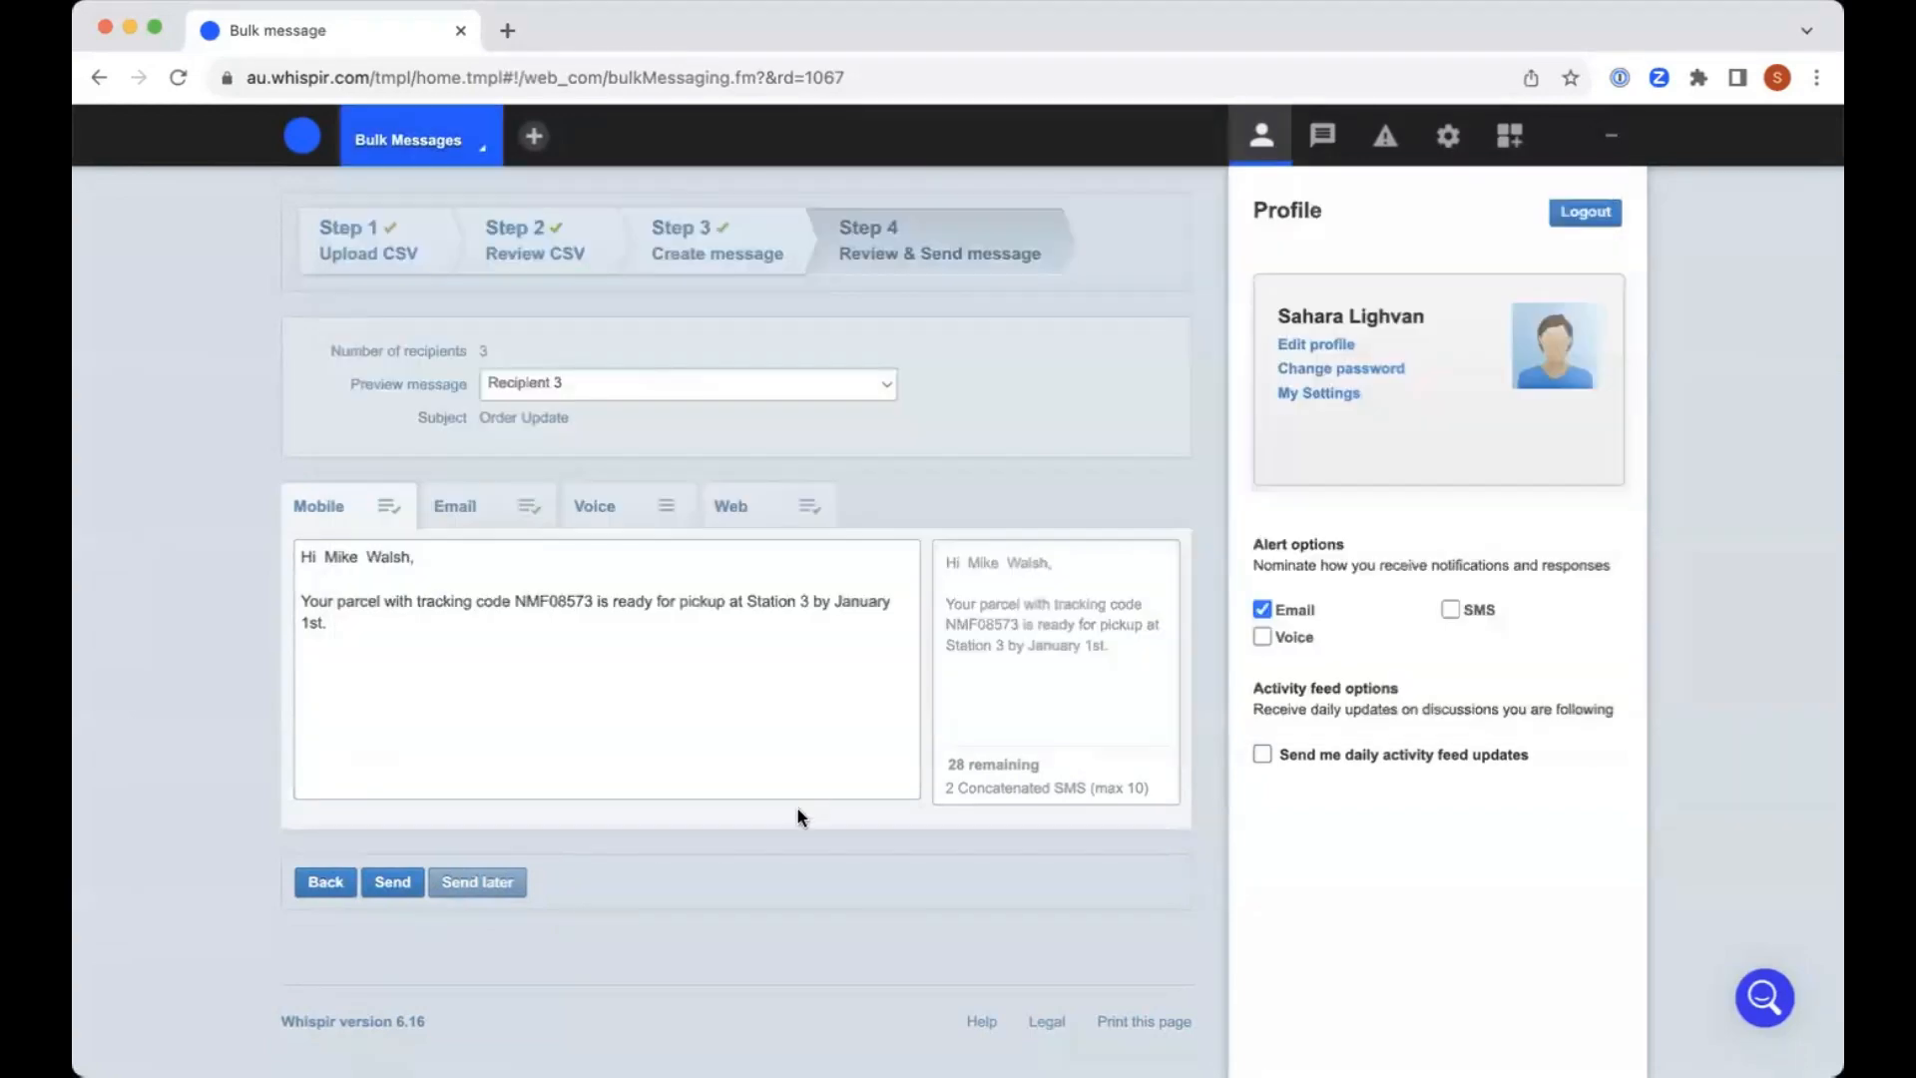